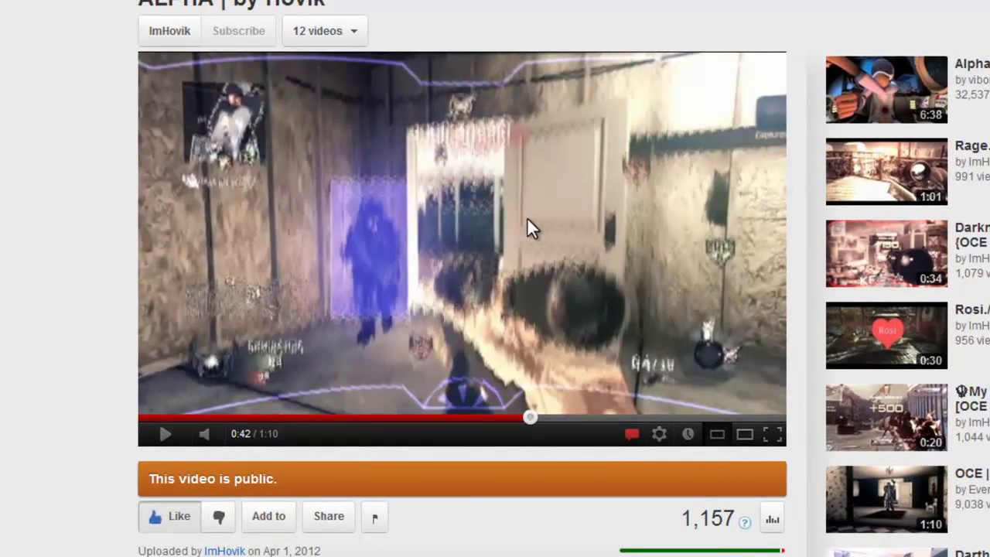
Play a short part of the example gameplay video as a reference for the effect.
left_click(346, 222)
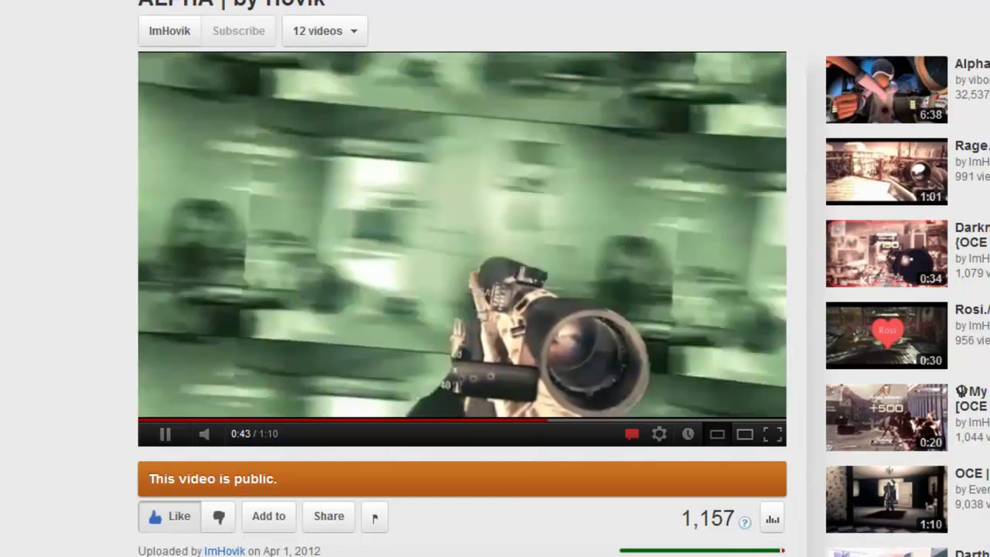
left_click(396, 211)
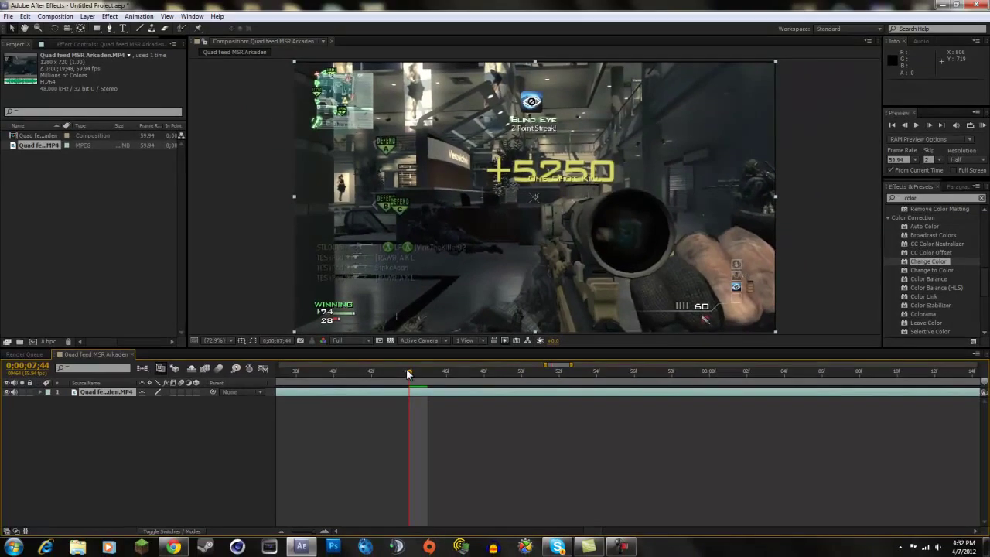
Split the gameplay clip at 0;00;07;43 and move its second part to start at about 0;00;12;35.
scroll(428, 454, "down", 2)
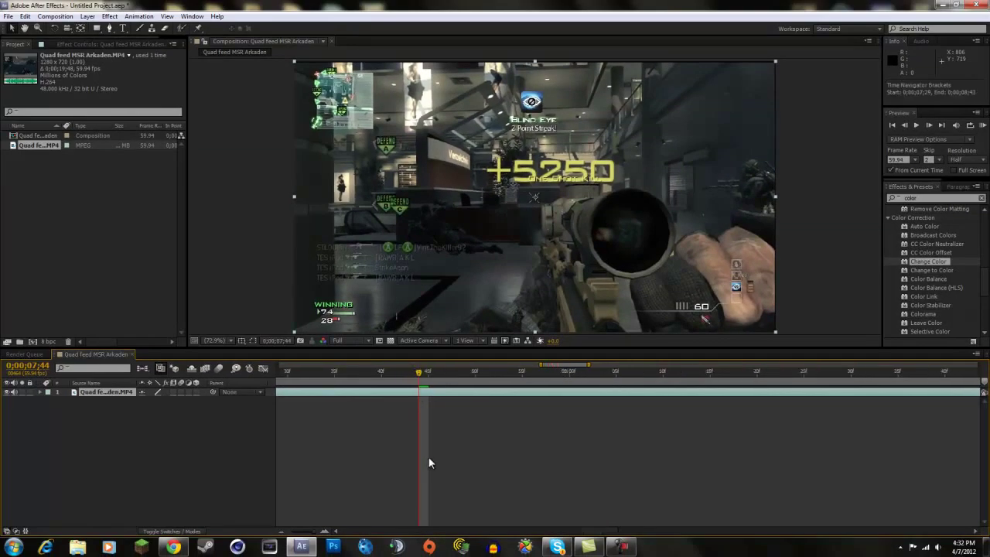
key("minus")
key("minus")
key("minus")
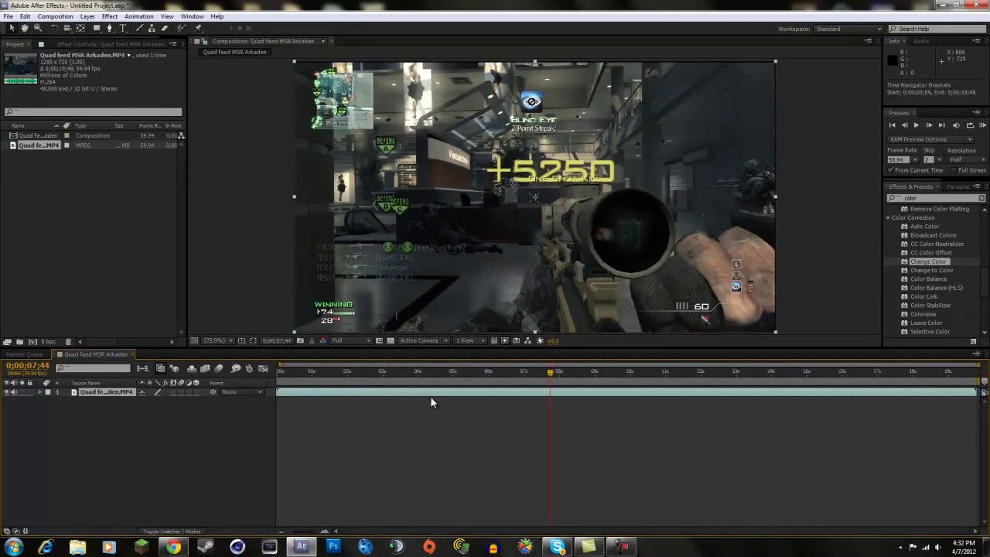
key("minus")
key("minus")
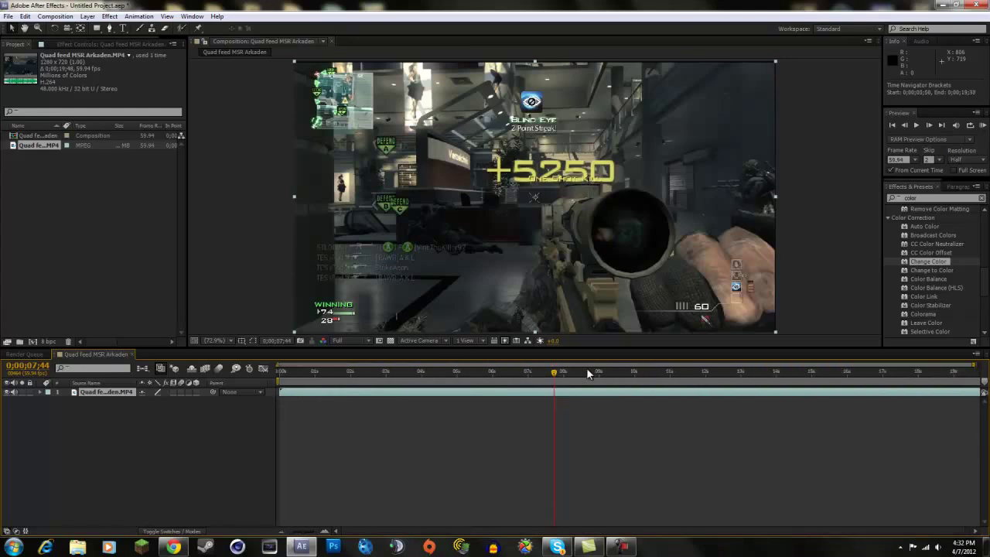
left_click_drag(976, 364, 776, 365)
left_click_drag(777, 440, 531, 457)
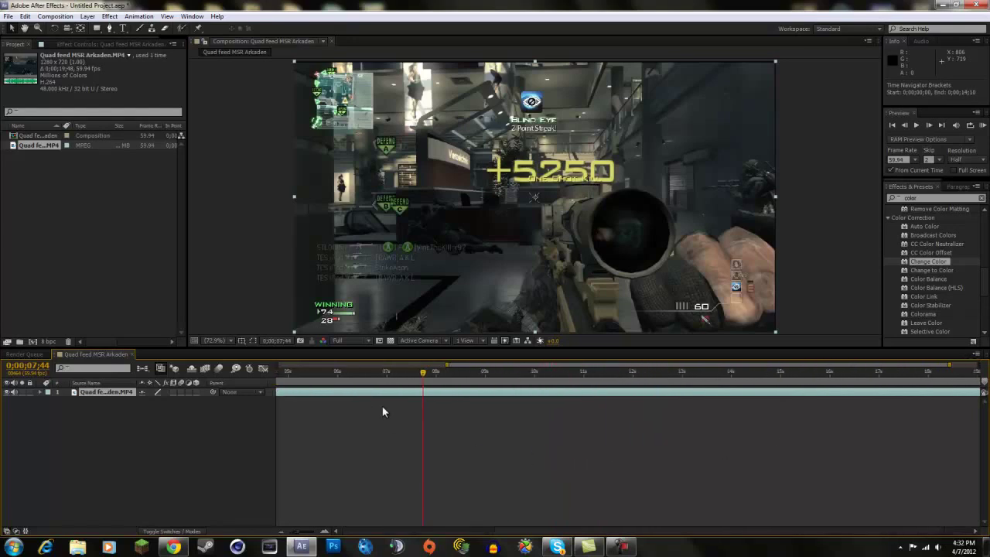
mouse_move(419, 373)
left_mouse_down()
mouse_move(380, 372)
mouse_move(424, 364)
left_mouse_up()
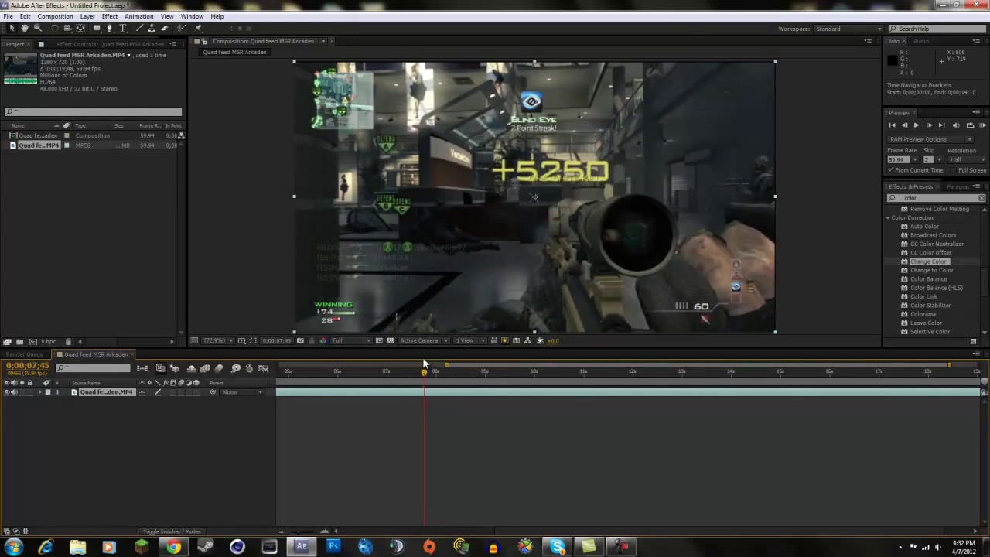
mouse_move(423, 364)
left_mouse_down()
mouse_move(469, 366)
mouse_move(415, 369)
mouse_move(422, 362)
left_mouse_up()
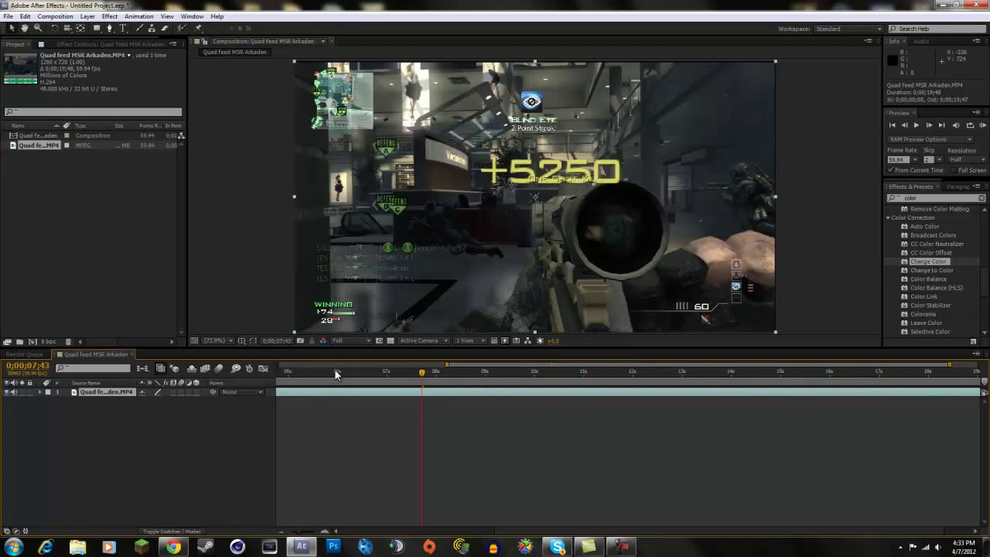
left_click(25, 15)
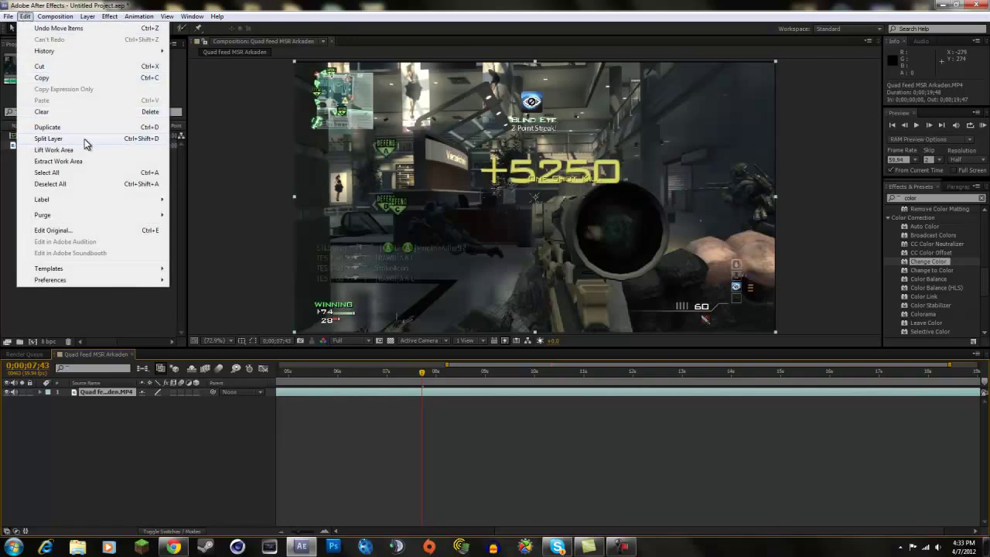
left_click(63, 141)
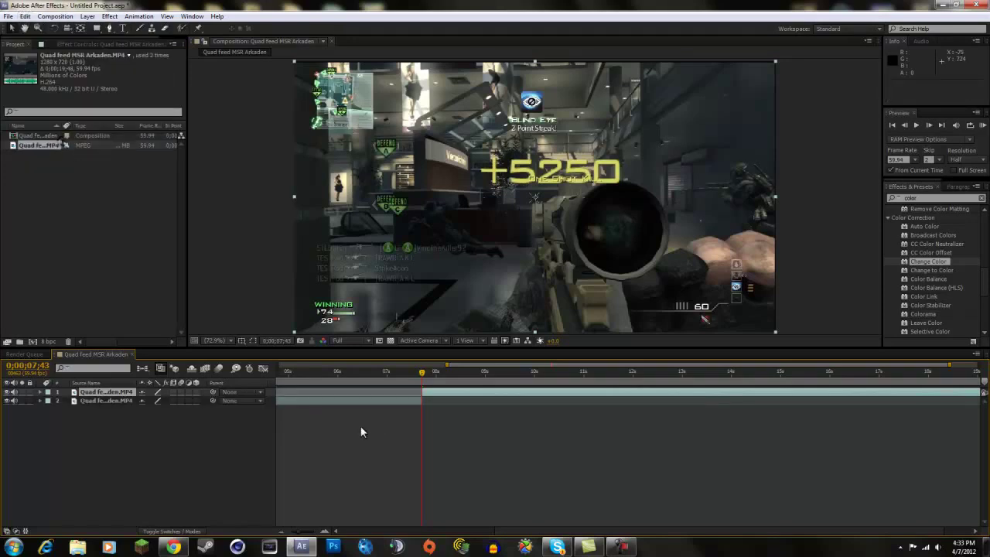
left_click_drag(426, 396, 661, 396)
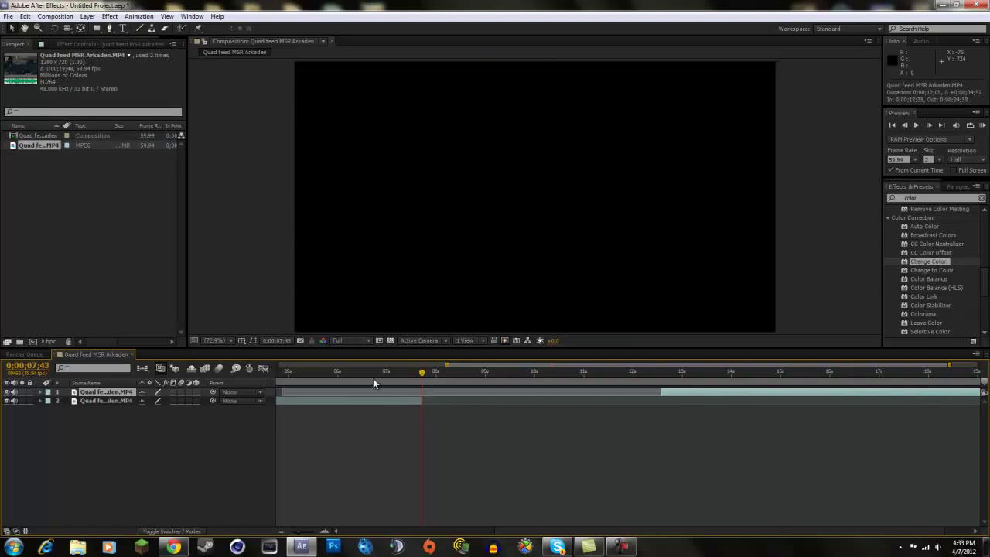
Split the first clip part at 0;00;07;42 to isolate its last frame as a separate layer.
left_click(421, 374)
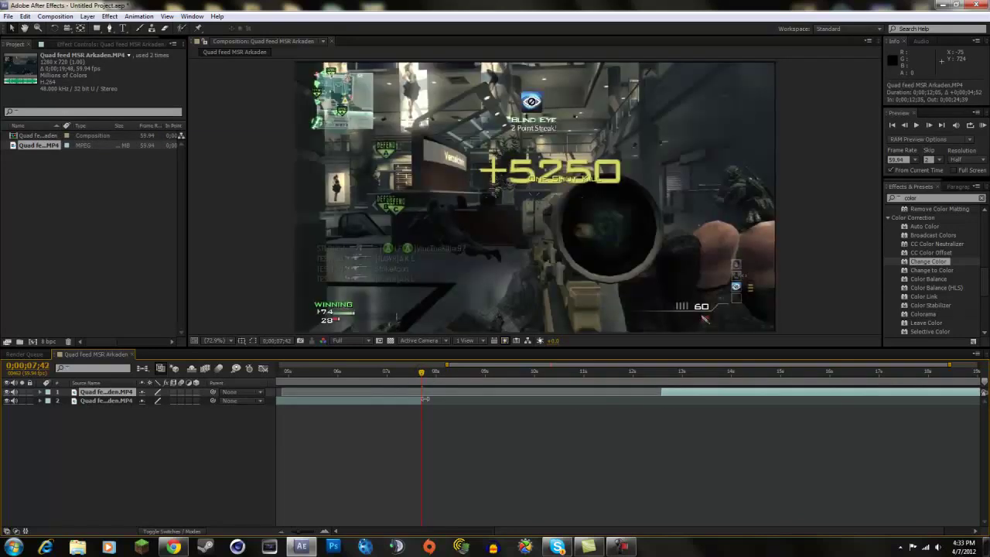
key("semicolon")
left_click(657, 374)
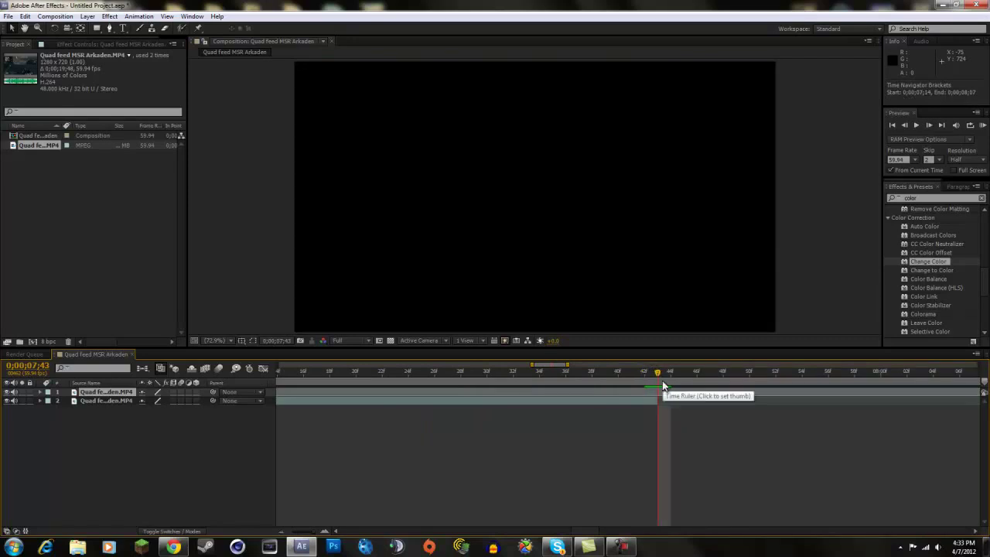
key("Page_Up")
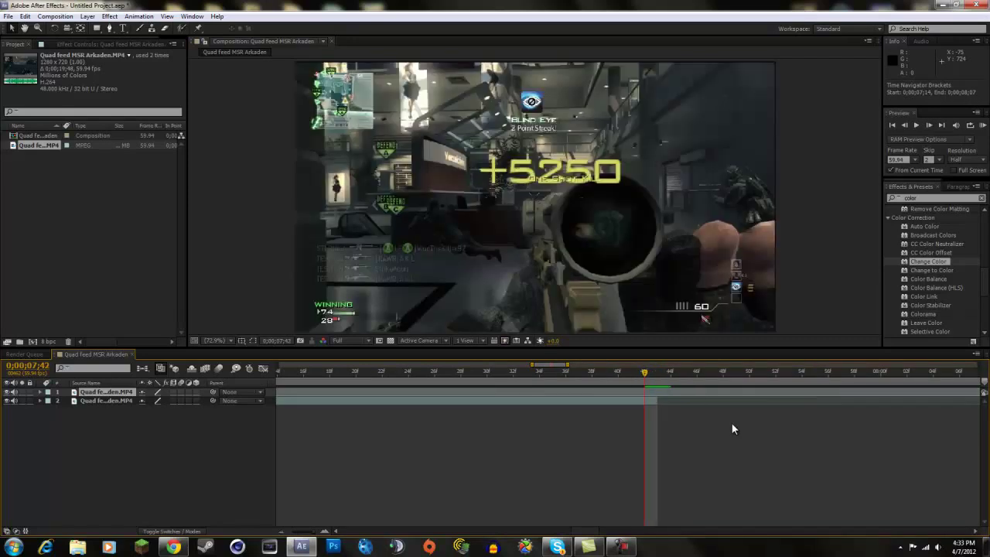
key("minus")
key("minus")
key("minus")
left_click_drag(769, 433, 526, 455)
scroll(473, 400, "up", 1)
key("equal")
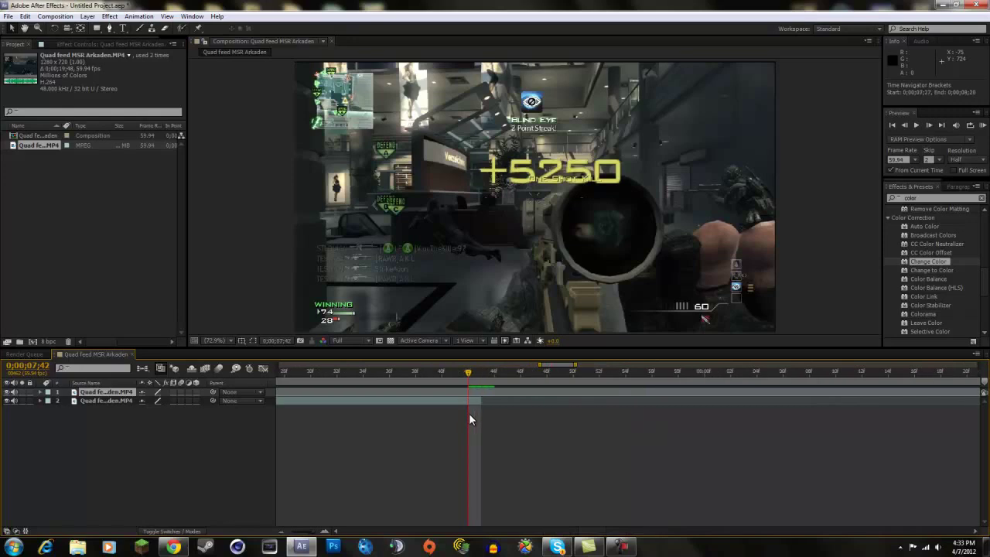
left_click(446, 400)
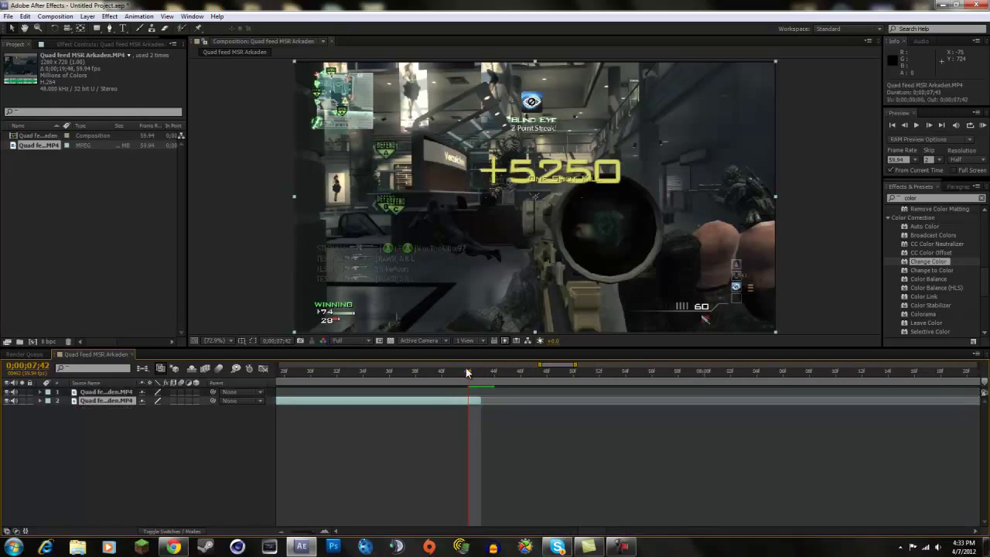
mouse_move(468, 374)
left_mouse_down()
mouse_move(479, 374)
mouse_move(466, 374)
left_mouse_up()
left_click(25, 17)
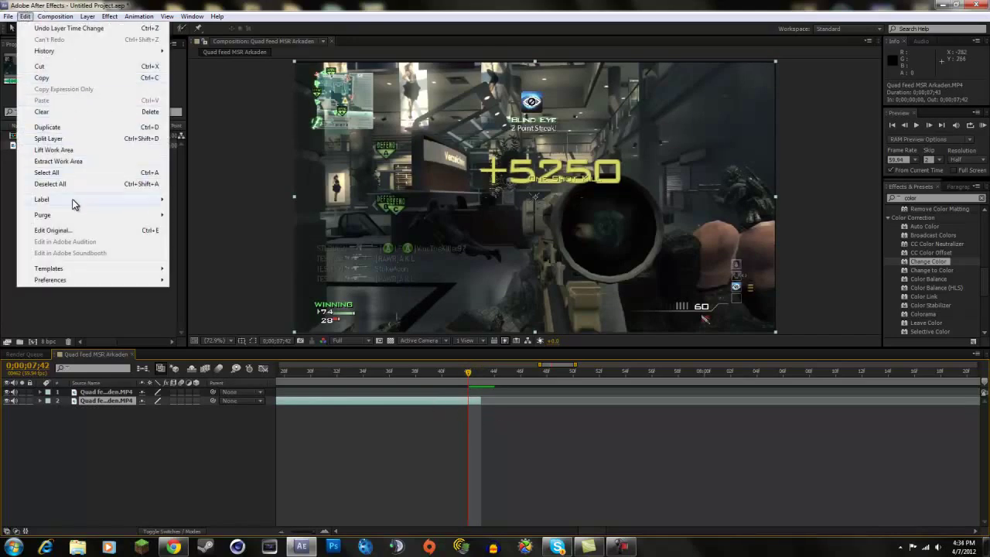
left_click(68, 138)
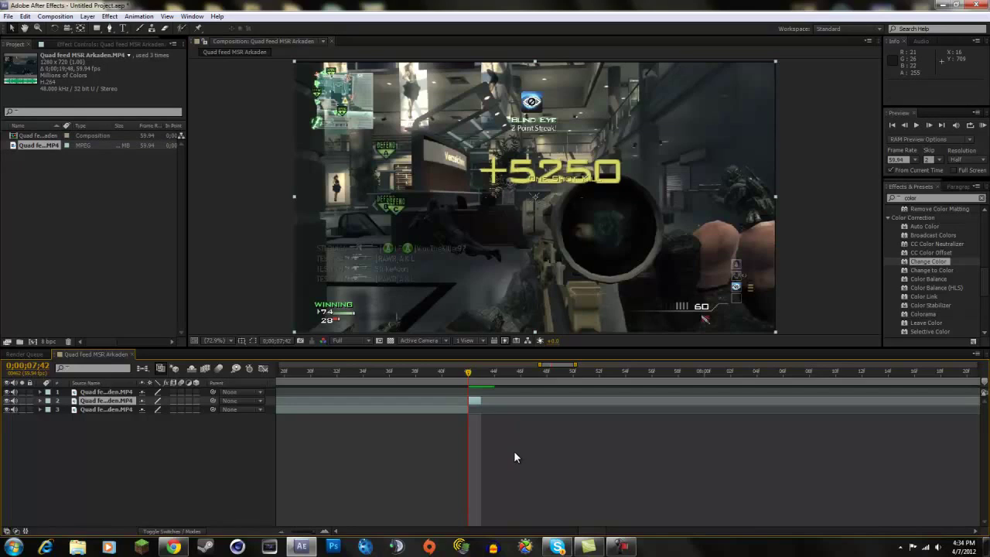
Apply Freeze Frame to the one-frame layer at 0;00;07;42.
scroll(508, 409, "down", 3)
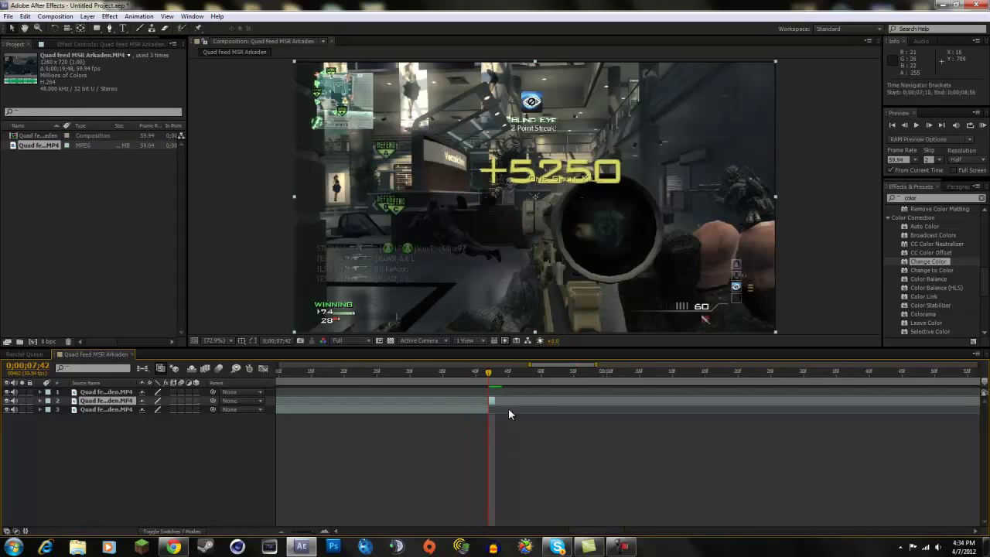
scroll(508, 407, "up", 1)
key("equal")
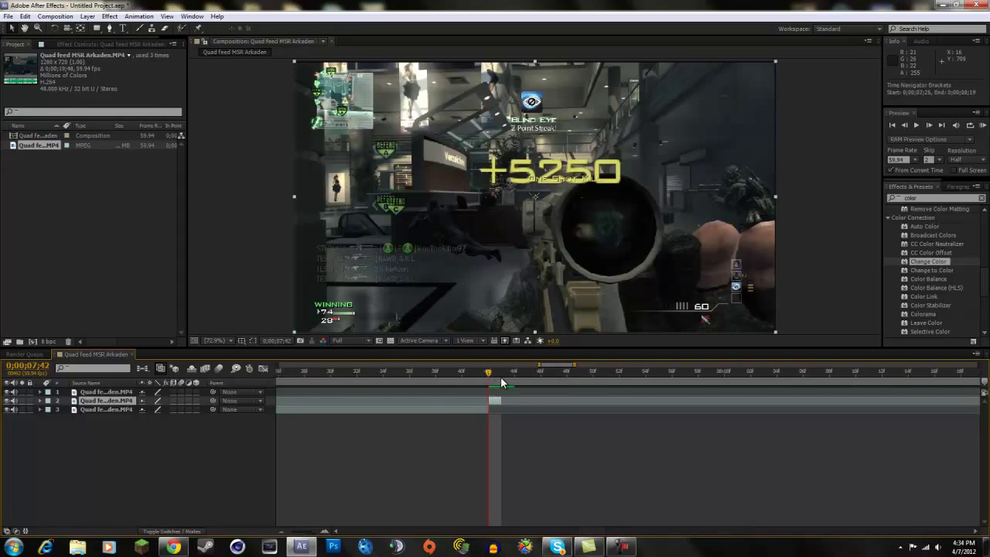
left_click(497, 374)
left_click_drag(495, 374, 488, 375)
right_click(106, 405)
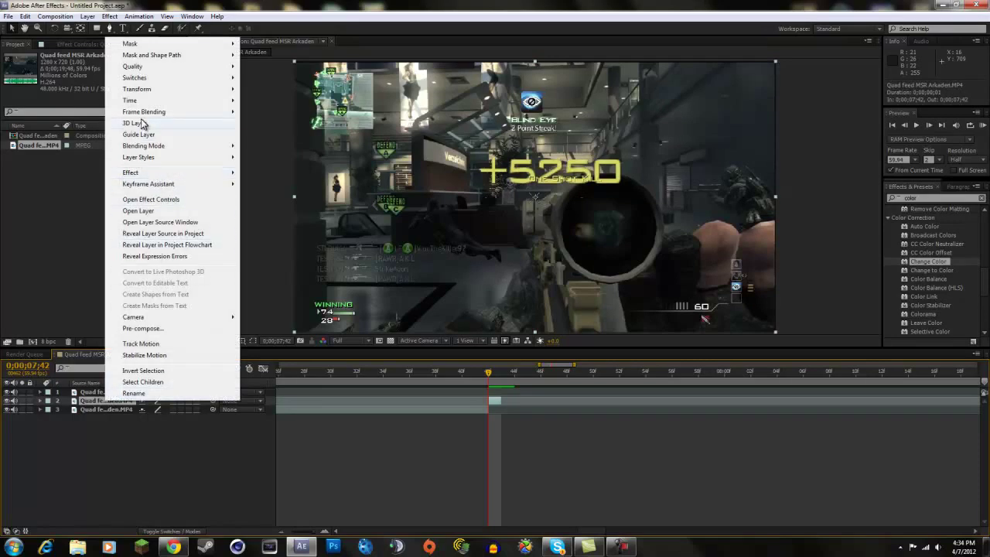
mouse_move(147, 103)
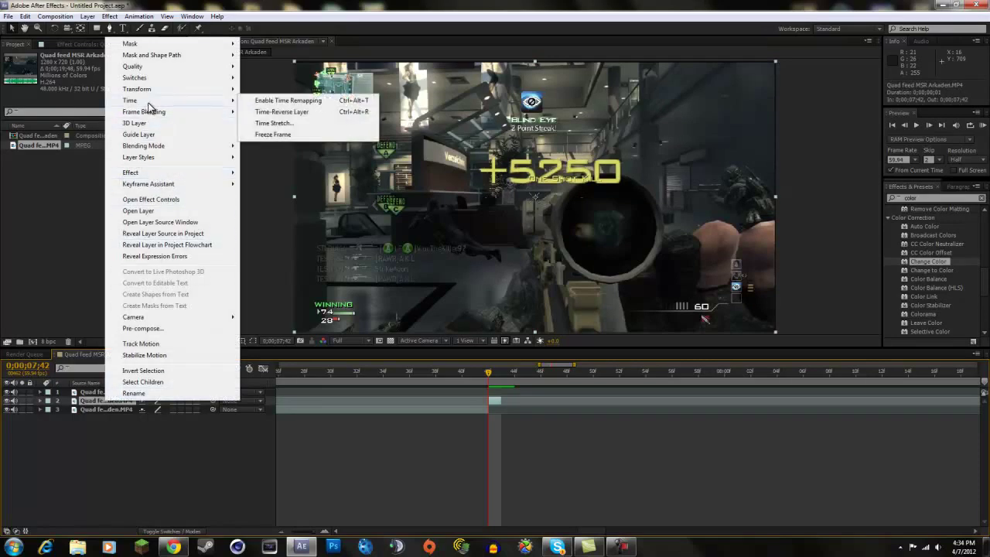
left_click(280, 135)
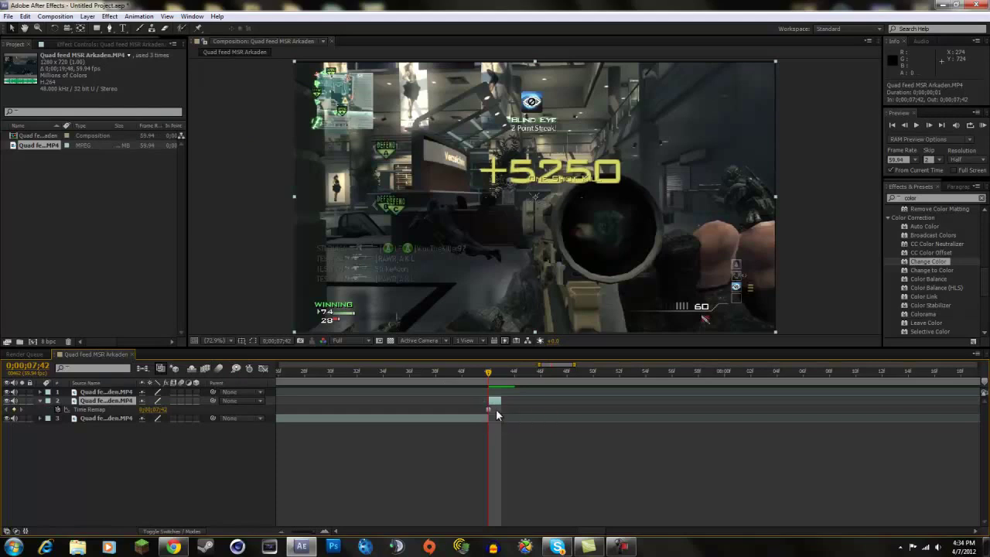
Extend the freeze-frame layer's end to a duration of about 0;00;01;23 and scrub through it.
left_click_drag(502, 403, 606, 402)
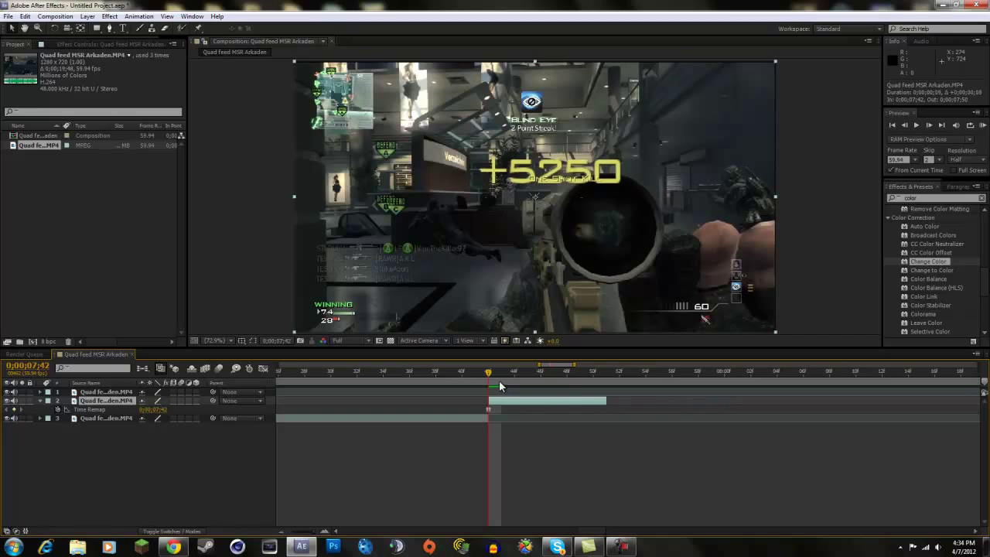
left_click_drag(488, 372, 592, 376)
scroll(612, 400, "down", 2)
key("minus")
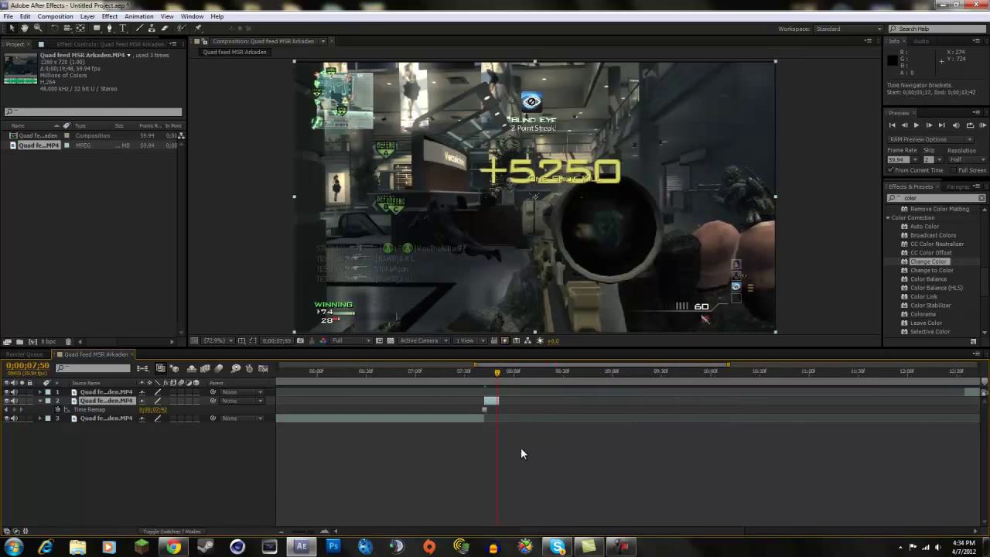
key("minus")
left_click_drag(504, 400, 569, 401)
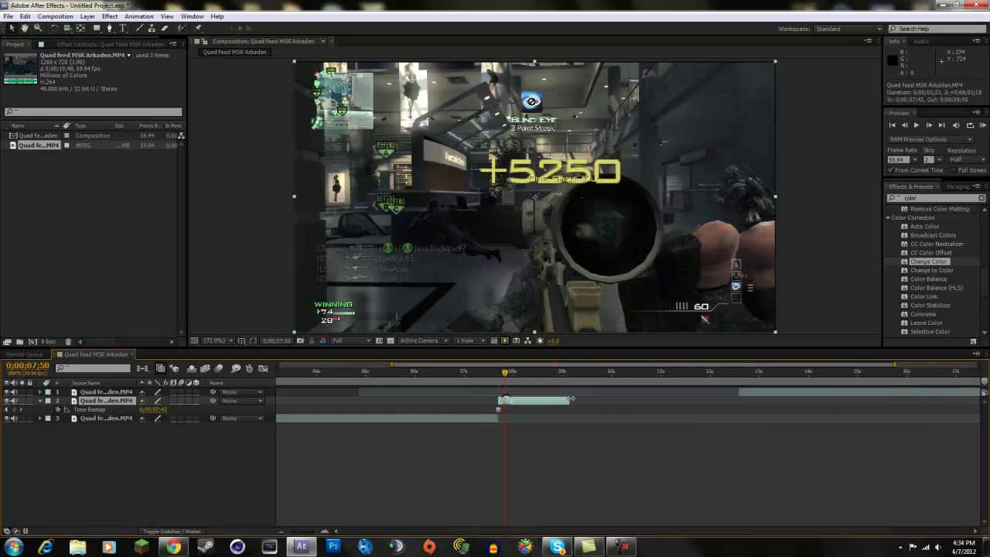
left_click_drag(506, 374, 501, 375)
mouse_move(531, 377)
left_mouse_down()
mouse_move(557, 376)
mouse_move(513, 377)
left_mouse_up()
scroll(510, 395, "up", 2)
scroll(680, 411, "down", 1)
scroll(700, 402, "down", 1)
left_click_drag(703, 418, 610, 414)
scroll(567, 405, "up", 1)
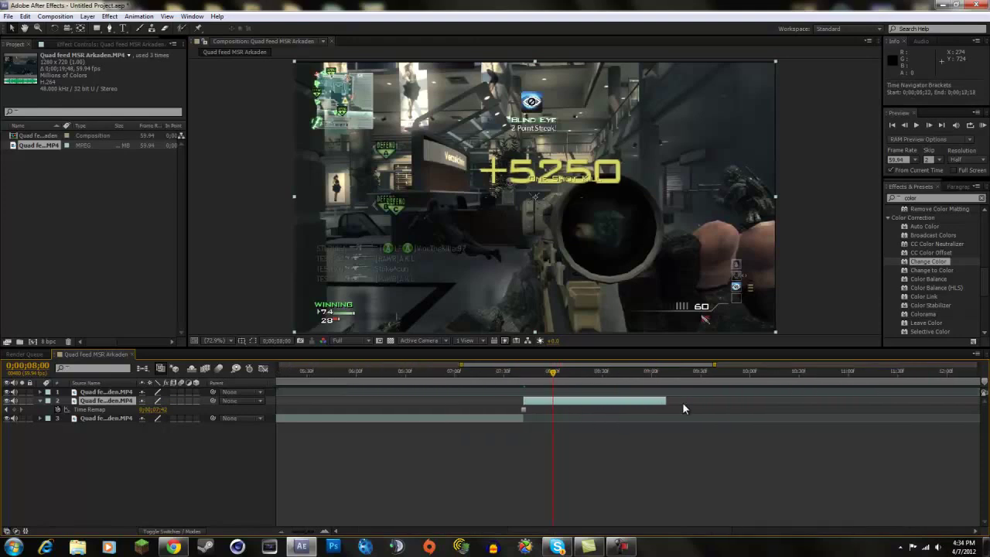
Adjust the freeze-frame layer's end so it stops at about 0;00;08;30.
left_click_drag(665, 400, 579, 402)
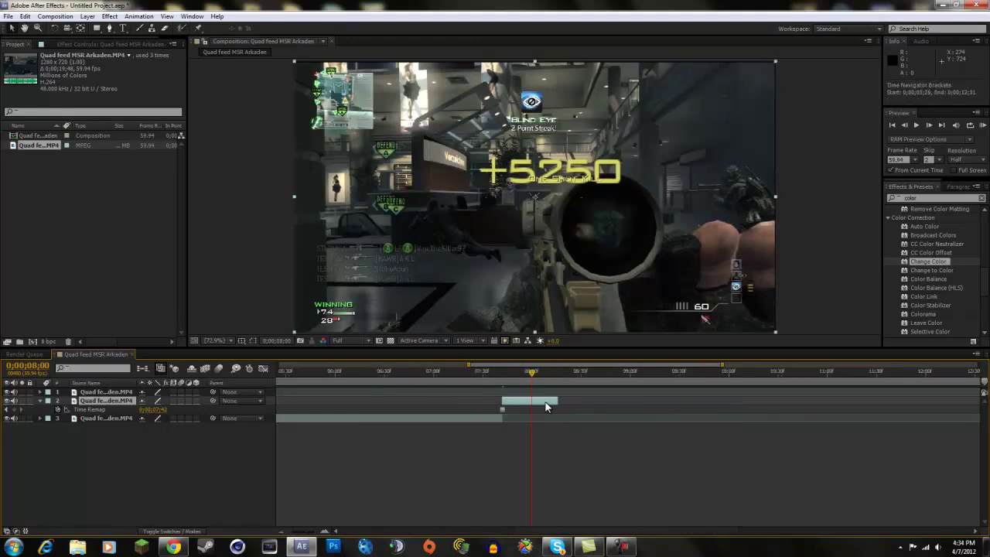
key("minus")
left_click_drag(538, 370, 574, 401)
key("=")
scroll(572, 406, "down", 5)
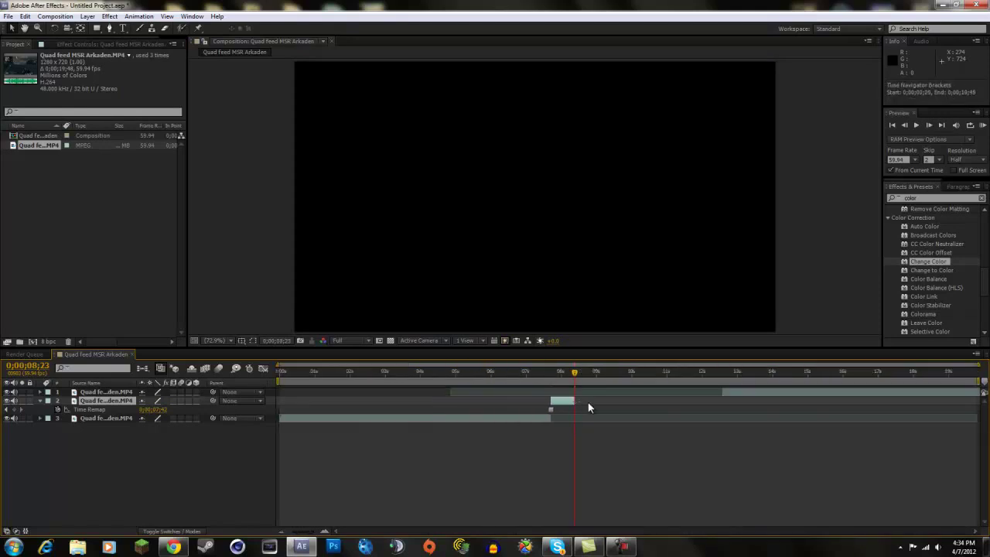
scroll(565, 403, "up", 4)
mouse_move(602, 404)
left_mouse_down()
mouse_move(627, 402)
mouse_move(618, 401)
left_mouse_up()
left_click(618, 373)
scroll(615, 406, "down", 4)
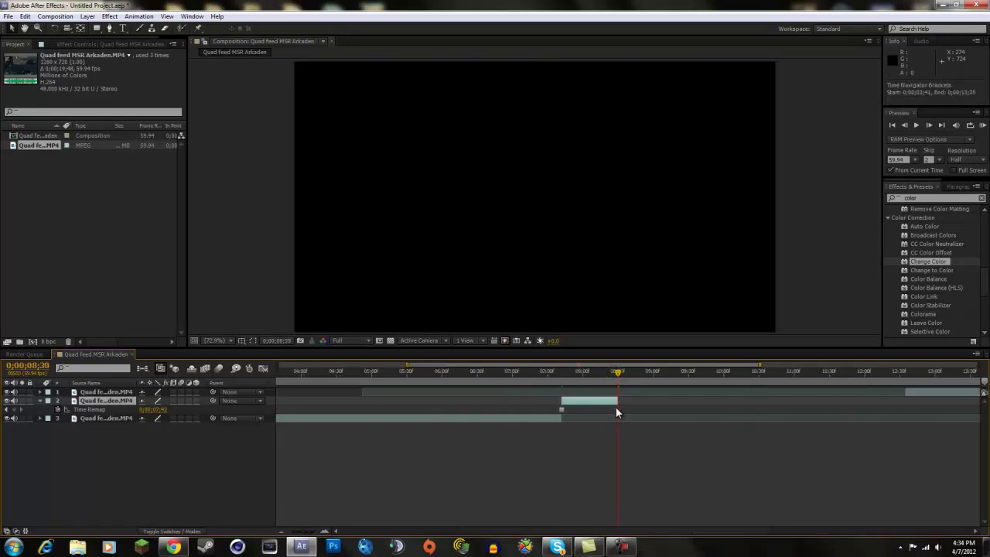
Shift the last clip part about 42 frames earlier and trim its start to 0;00;12;36.
left_click(566, 374)
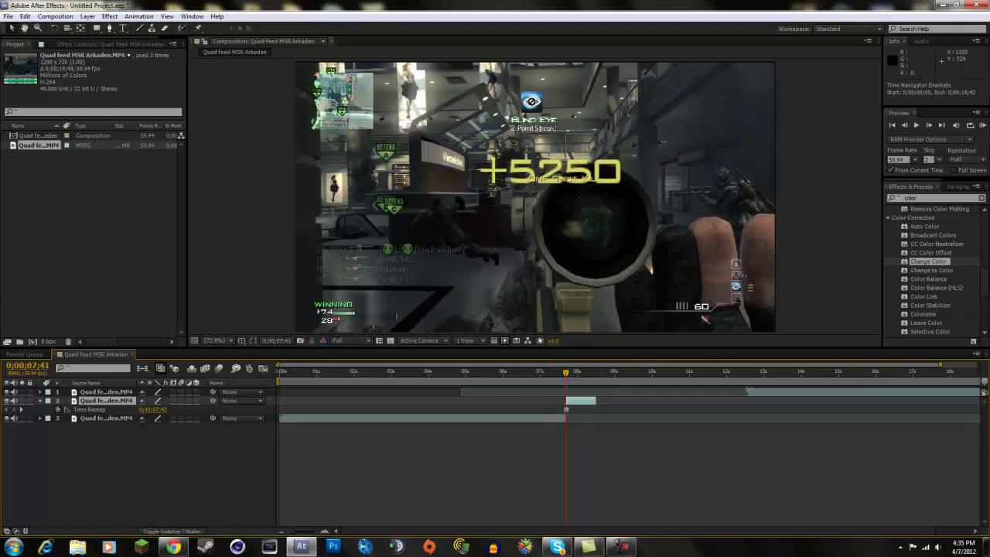
mouse_move(750, 375)
left_mouse_down()
mouse_move(769, 372)
mouse_move(748, 366)
left_mouse_up()
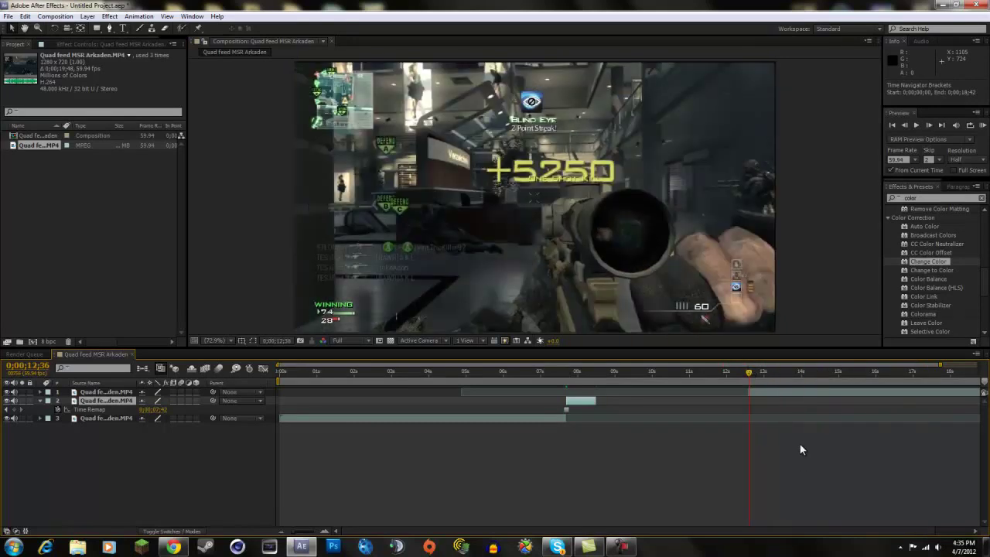
key("minus")
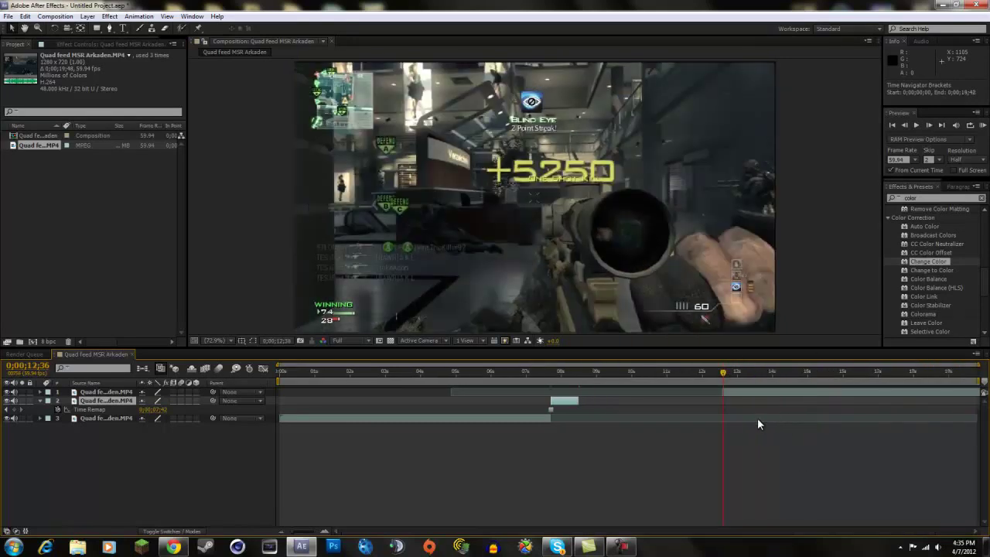
left_click_drag(782, 392, 755, 397)
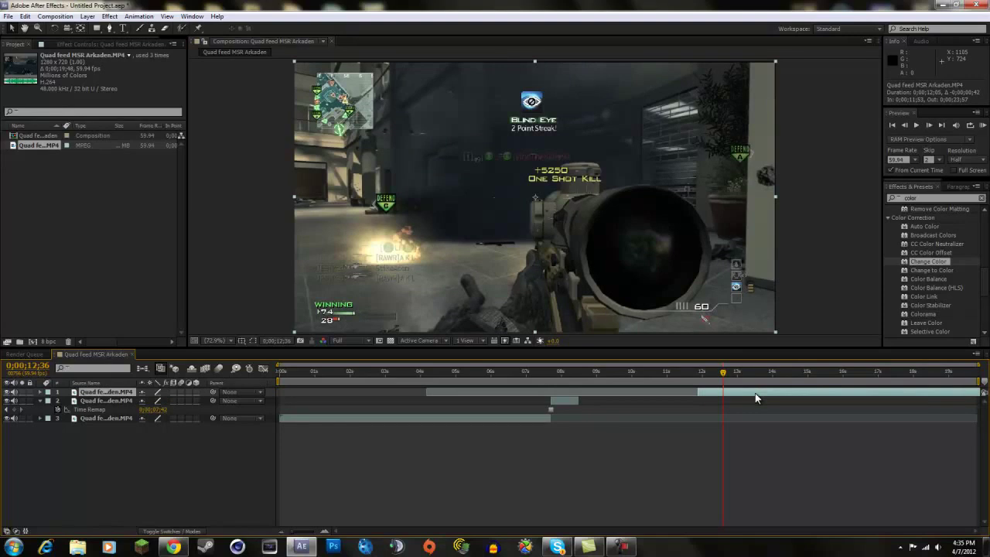
key("alt+bracketleft")
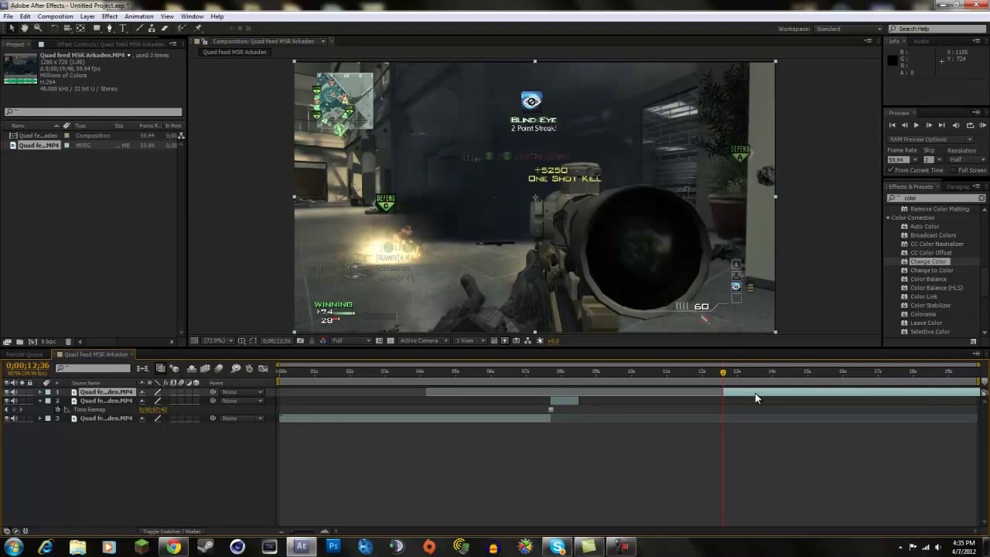
Shift the last clip part earlier so it starts at 0;00;08;30, where the freeze-frame layer ends.
left_click(721, 370)
left_click_drag(718, 373, 570, 377)
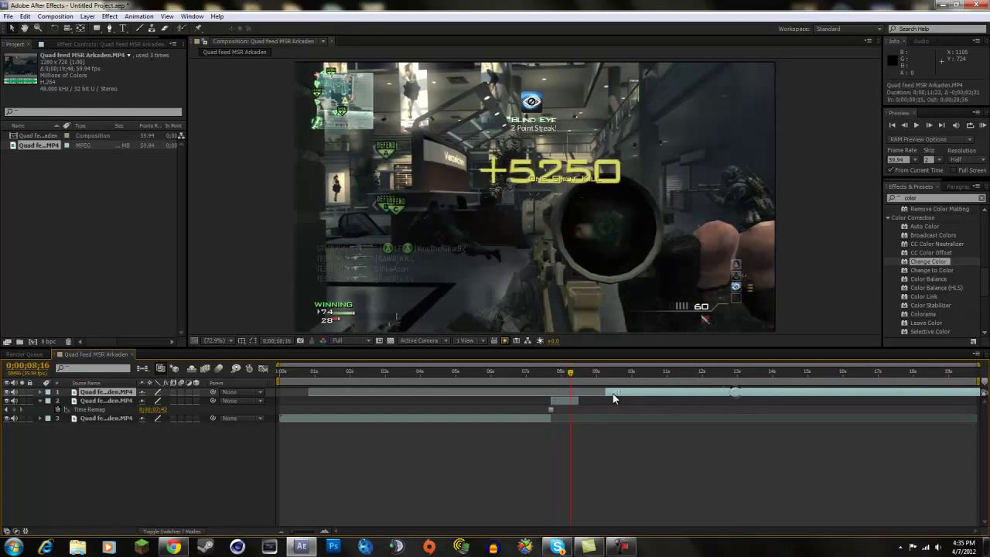
left_click(572, 372)
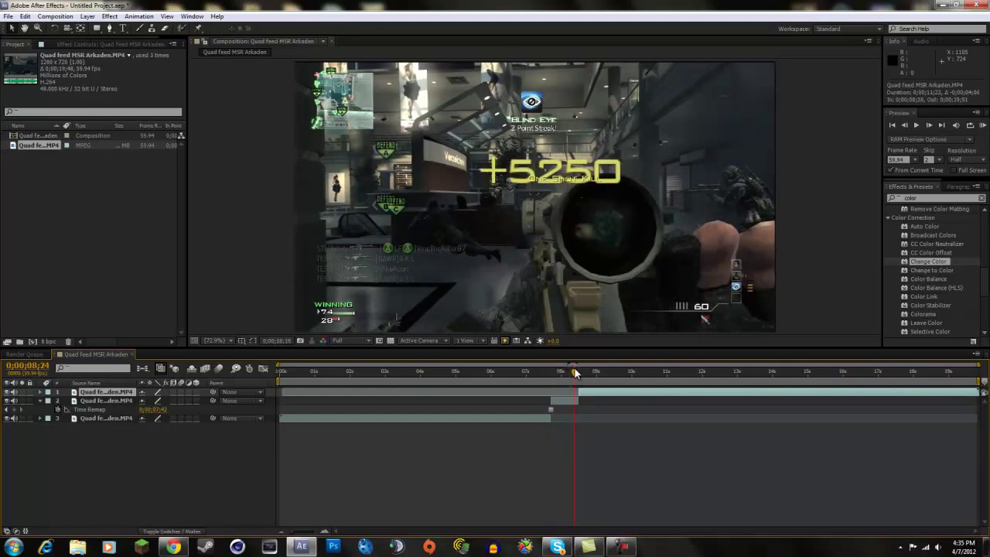
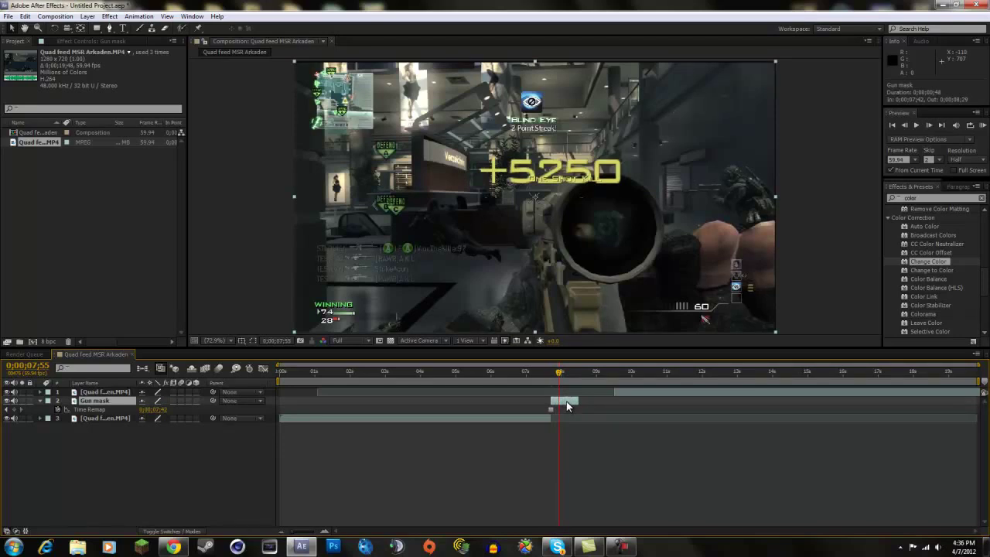
Duplicate the Gun mask layer and rename the copy as BG 1.
key("ctrl+d")
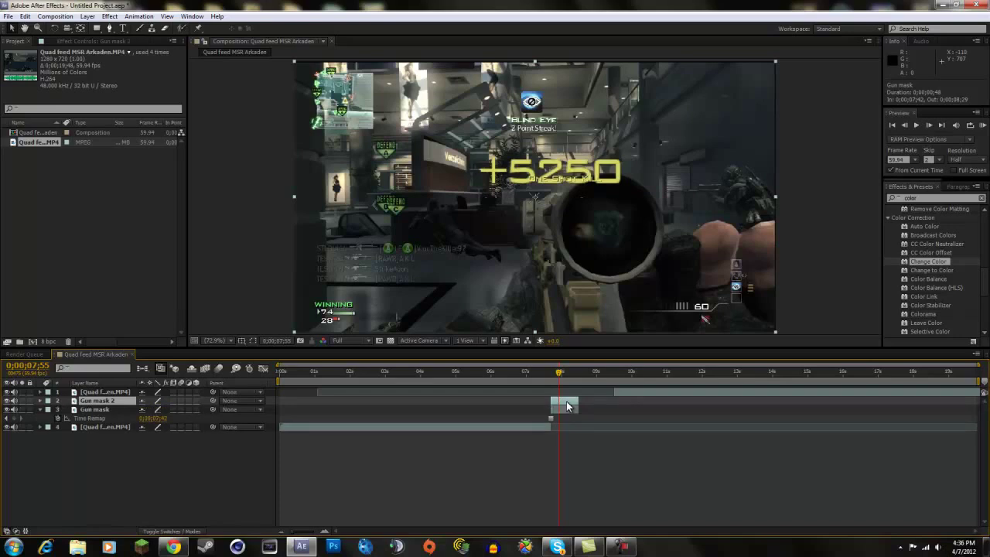
key("Return")
type("B")
left_click(191, 457)
Split the last clip part at 0;00;09;31 so that its first frame becomes a separate layer.
left_click_drag(561, 374, 614, 376)
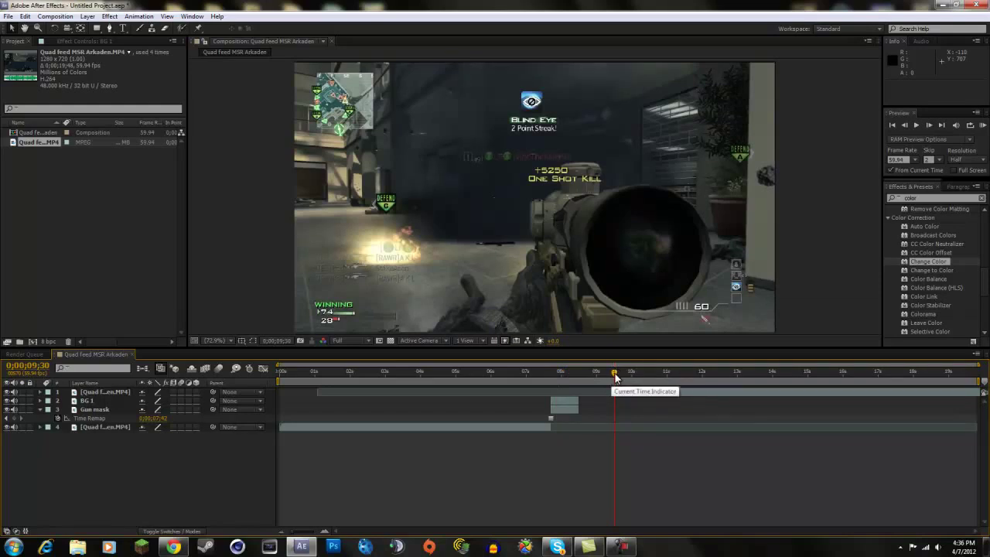
left_click(616, 376)
left_click(615, 377)
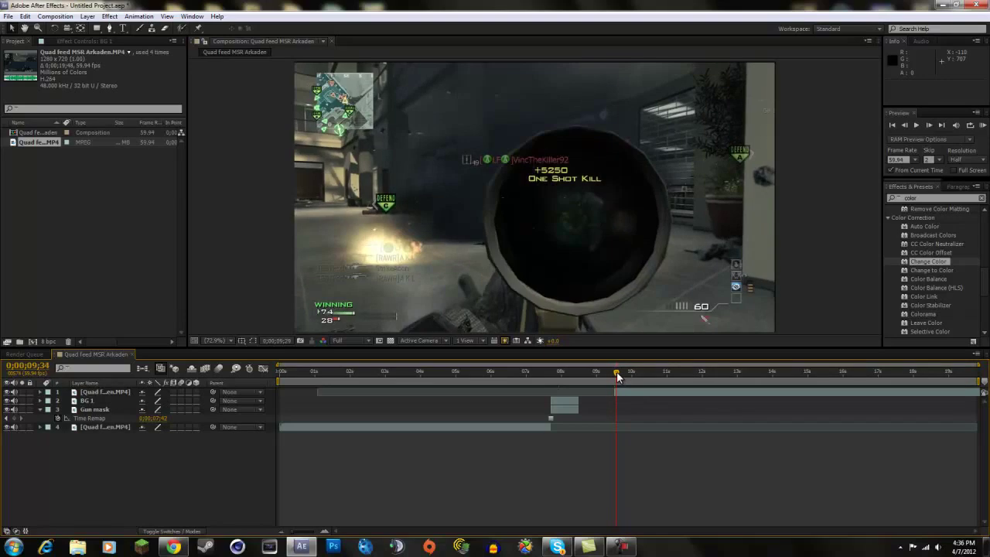
left_click(615, 370)
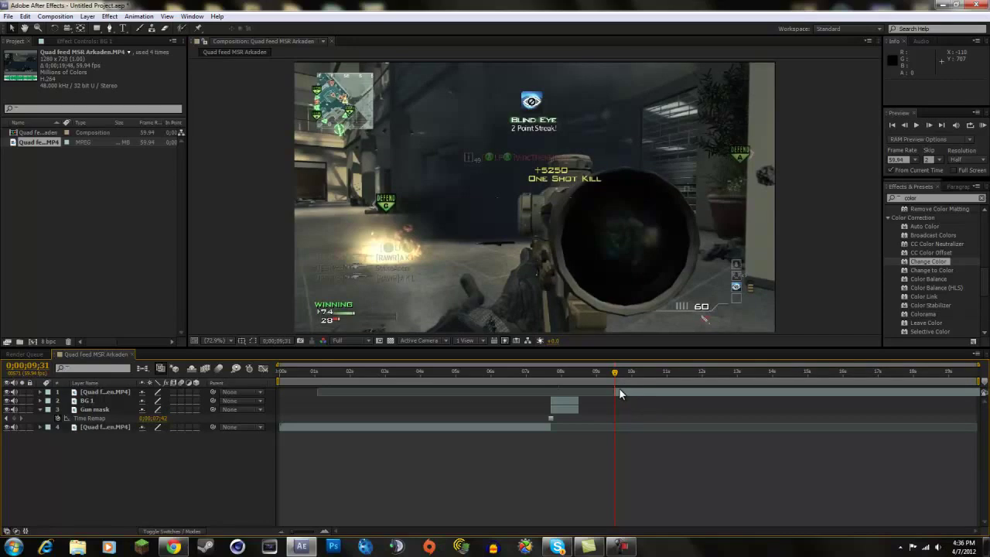
scroll(620, 393, "up", 4)
scroll(530, 393, "up", 2)
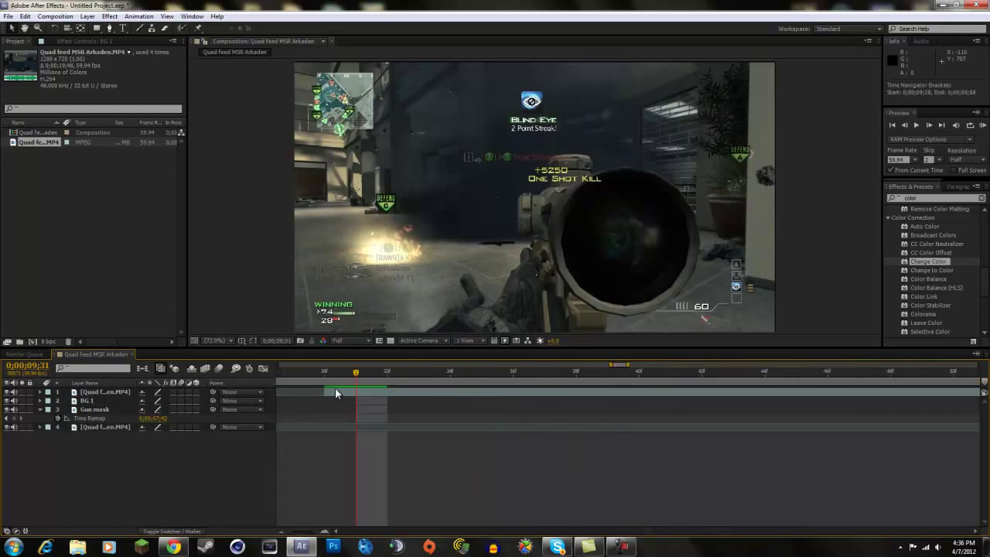
scroll(348, 390, "down", 2)
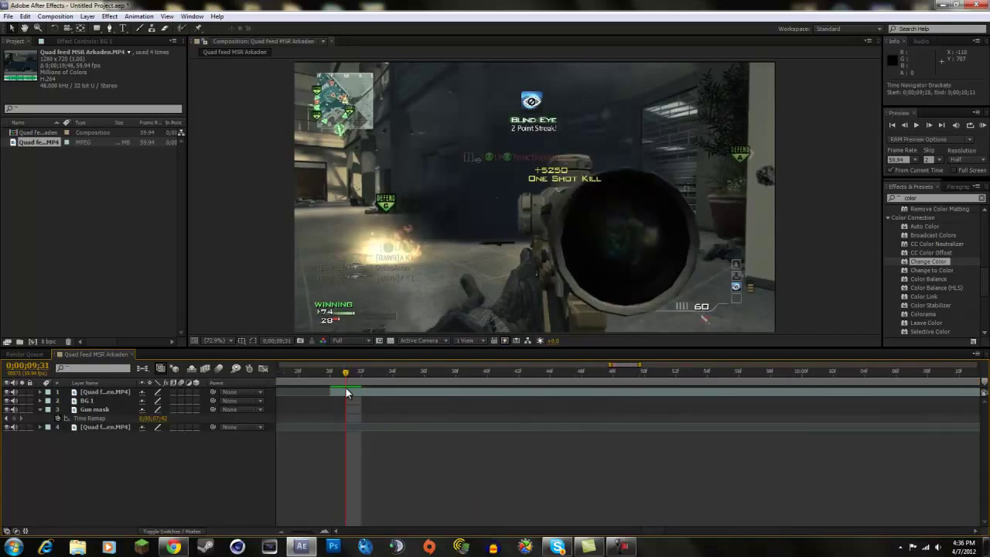
right_click(344, 385)
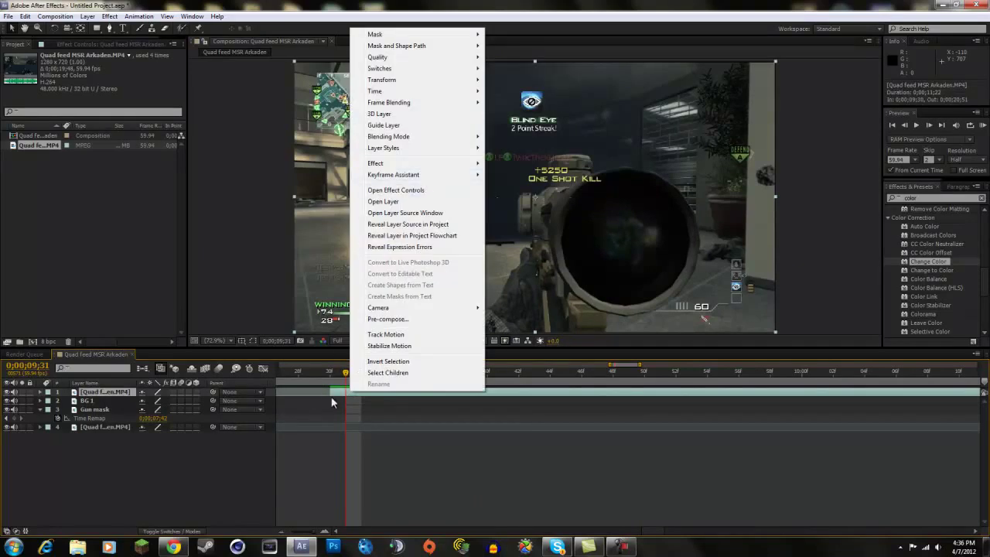
left_click(332, 390)
left_click(25, 16)
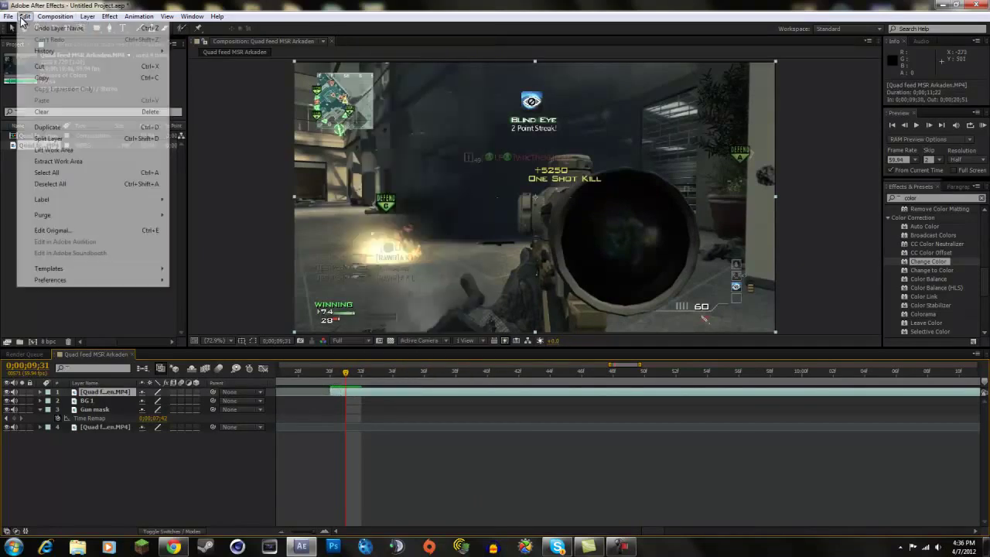
left_click(68, 133)
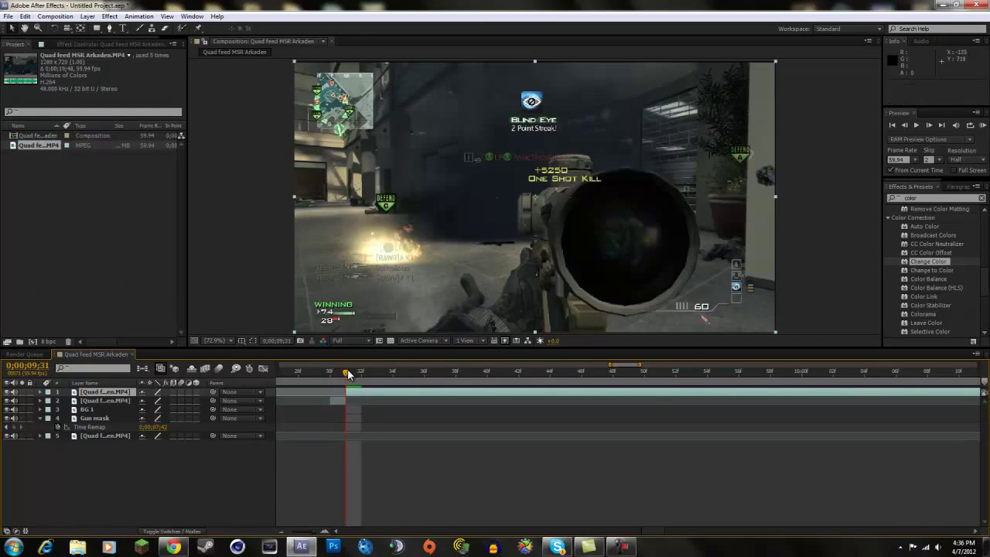
Apply Freeze Frame to the one-frame layer at 0;00;09;30 and extend its end to a duration of about 4 frames.
left_click_drag(345, 372, 331, 373)
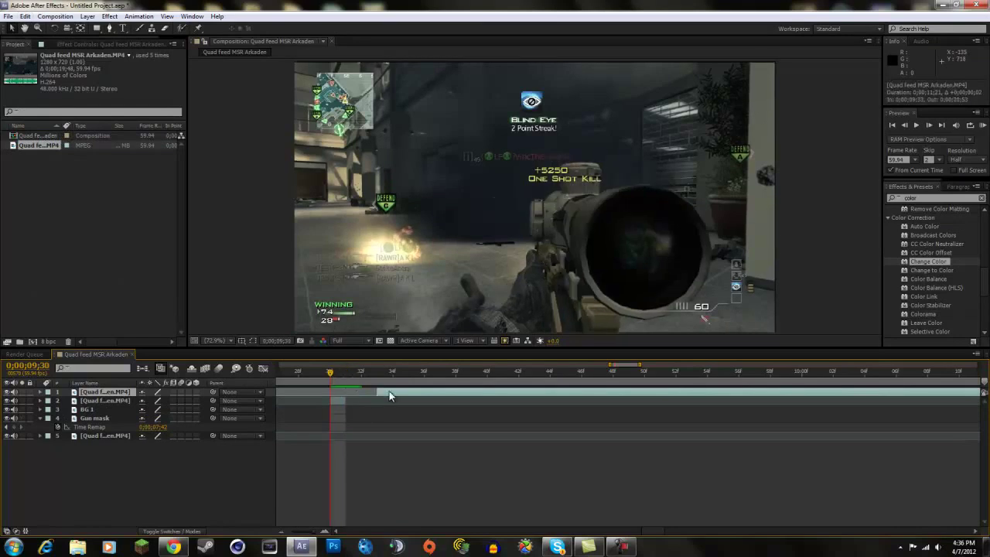
right_click(337, 401)
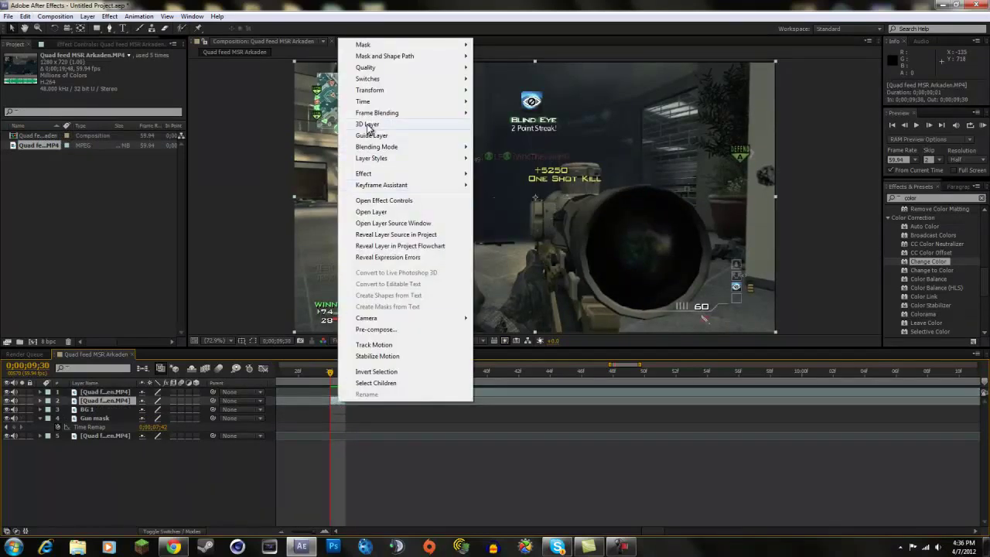
mouse_move(376, 102)
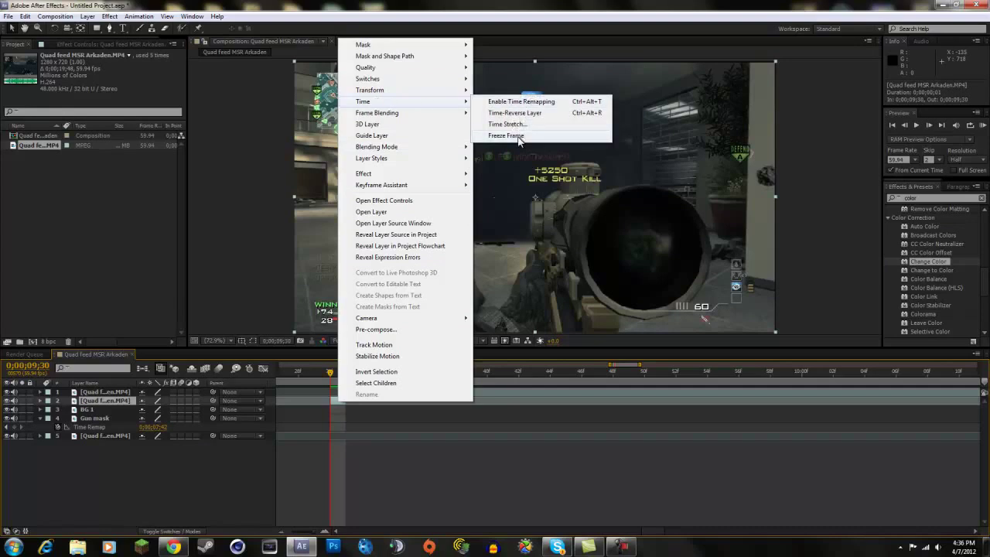
left_click(508, 136)
left_click_drag(347, 402, 393, 400)
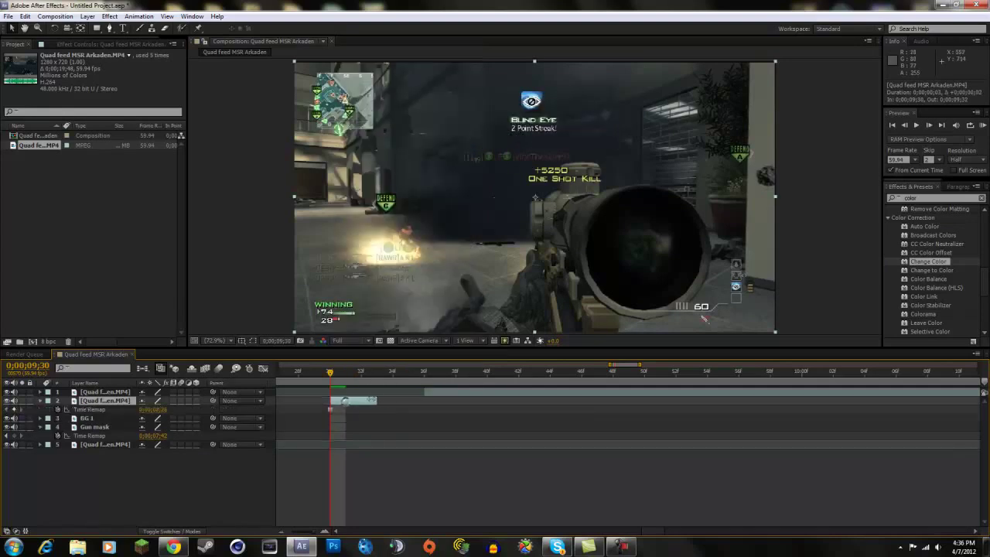
Move the new freeze-frame layer to start at 0;00;07;42 and extend its end to 0;00;08;29, matching the BG 1 and Gun mask layers.
scroll(400, 399, "down", 2)
scroll(287, 410, "down", 1)
left_click_drag(306, 416, 476, 404)
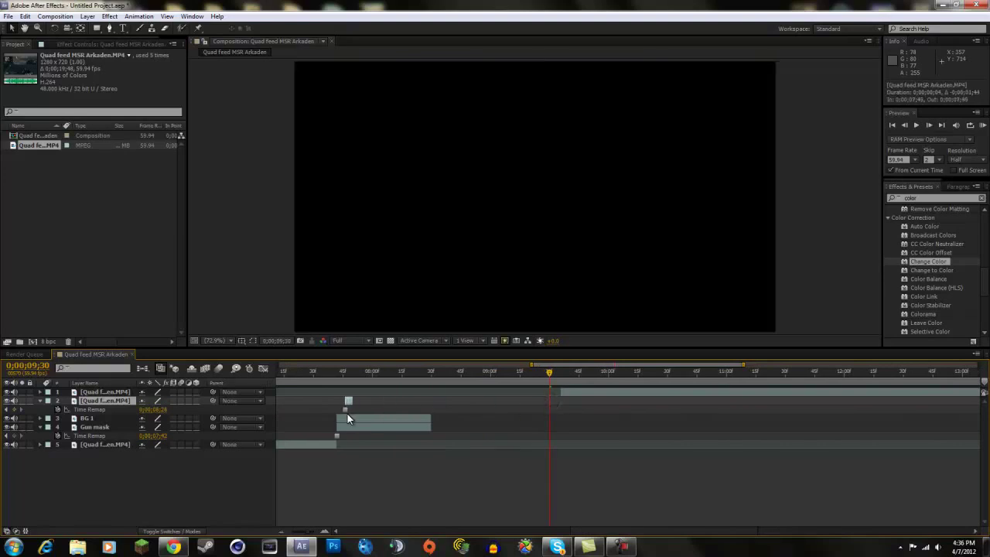
scroll(339, 415, "up", 3)
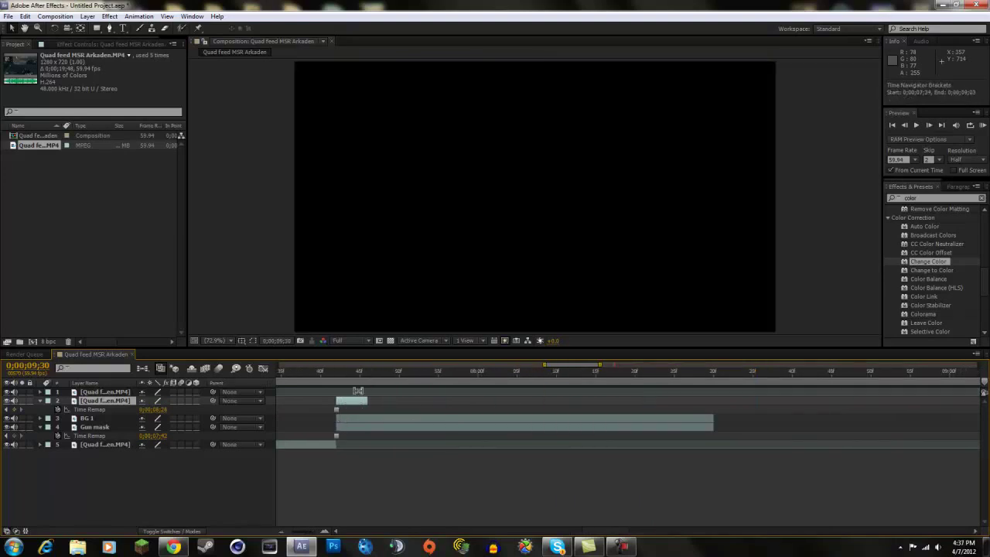
left_click_drag(368, 401, 718, 414)
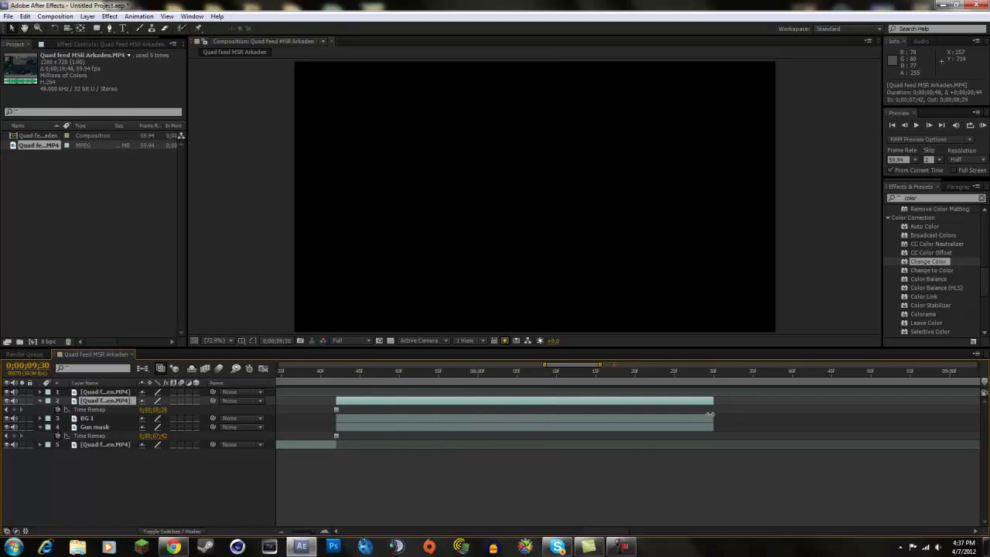
Rename the new freeze-frame layer above BG 1 as BG 2.
scroll(730, 421, "down", 6)
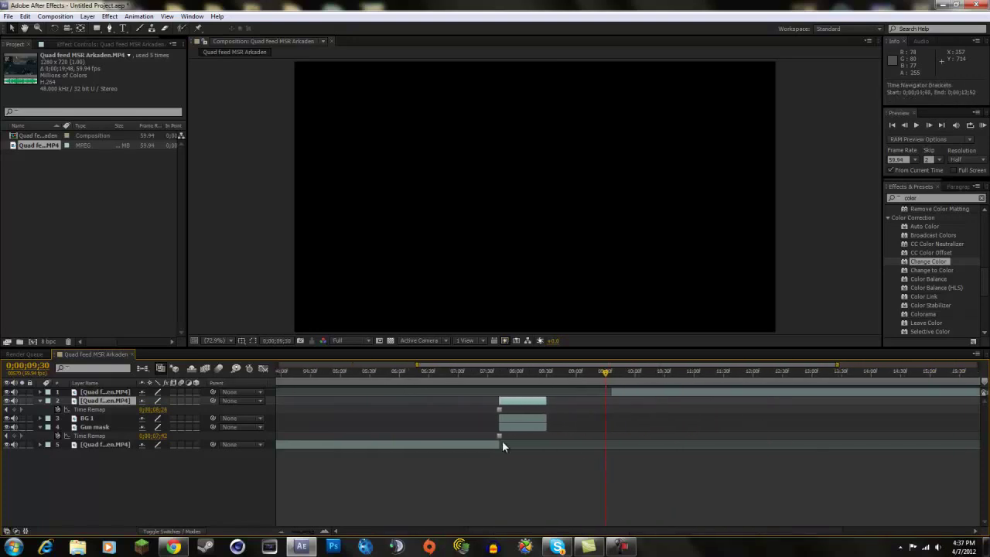
left_click(500, 370)
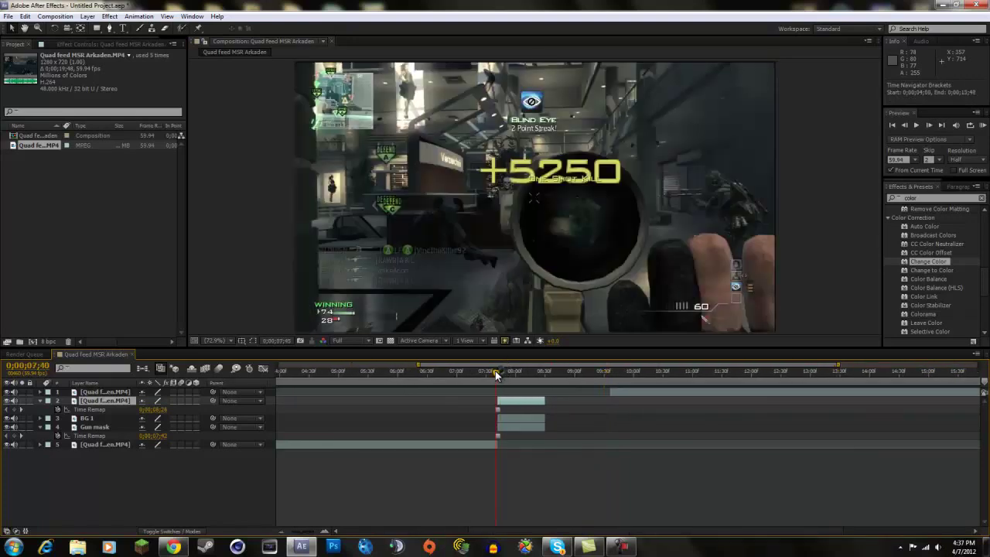
left_click(82, 427)
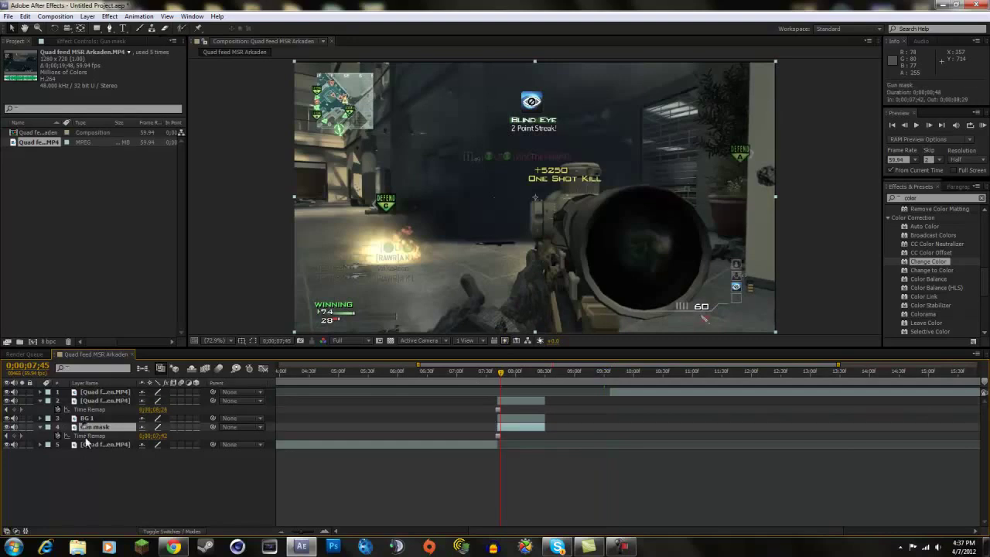
left_click(88, 417)
left_click(92, 400)
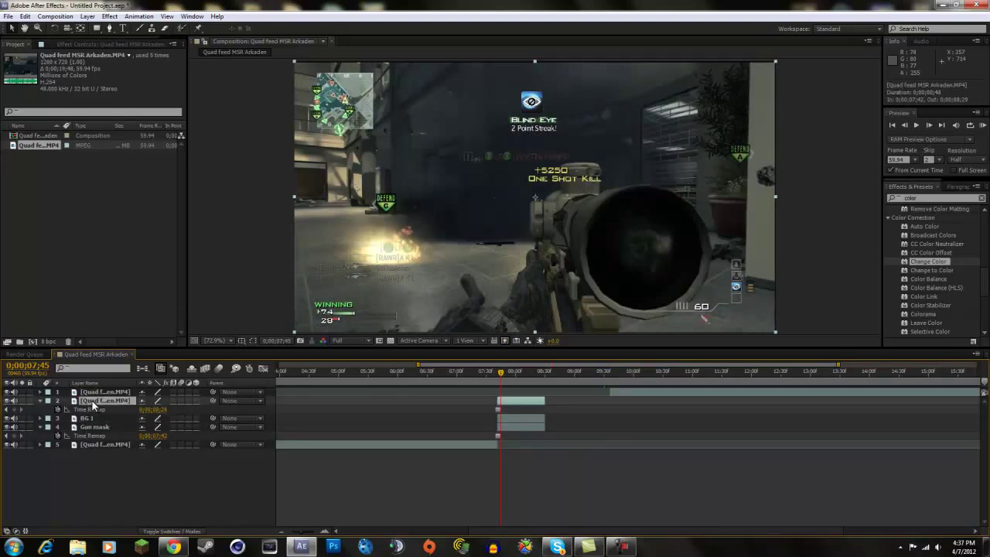
key("Return")
type("BG 2")
key("Return")
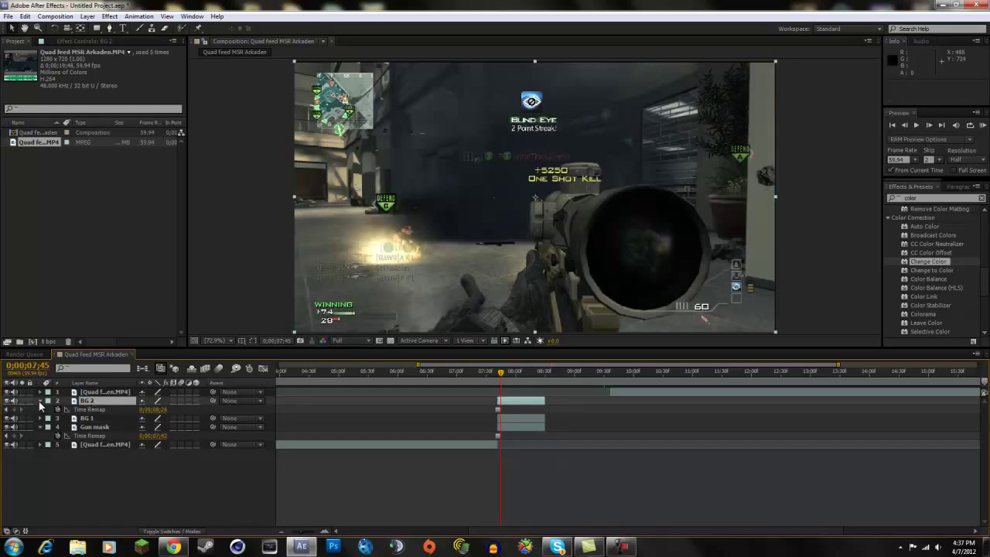
Try lowering BG 2's opacity to 0% at 0;00;07;42 and raising it back to 100% at 0;00;07;45.
mouse_move(499, 374)
left_mouse_down()
mouse_move(515, 376)
mouse_move(497, 388)
left_mouse_up()
left_click(508, 402)
key("t")
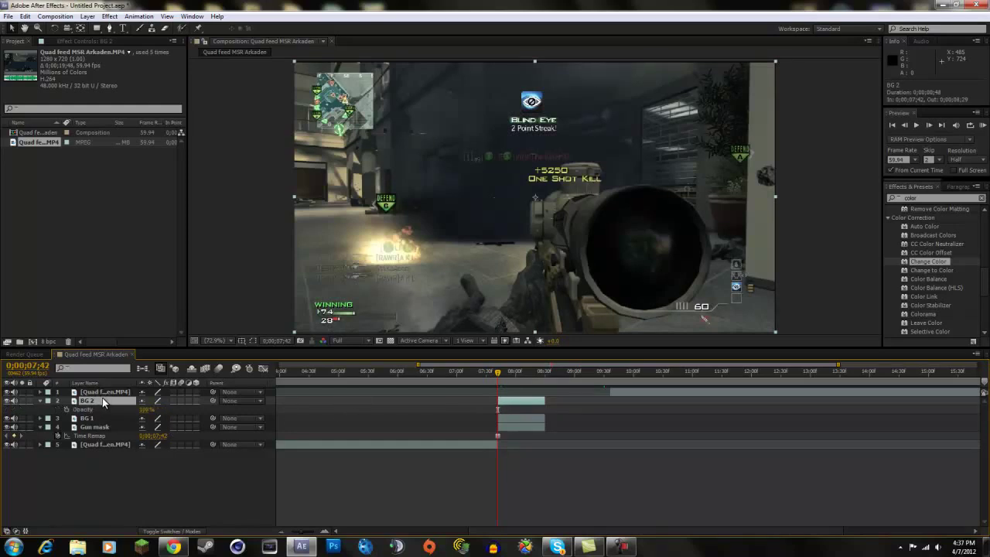
key("t")
key("t")
left_click_drag(149, 409, 75, 417)
mouse_move(495, 375)
left_mouse_down()
mouse_move(486, 377)
mouse_move(500, 376)
left_mouse_up()
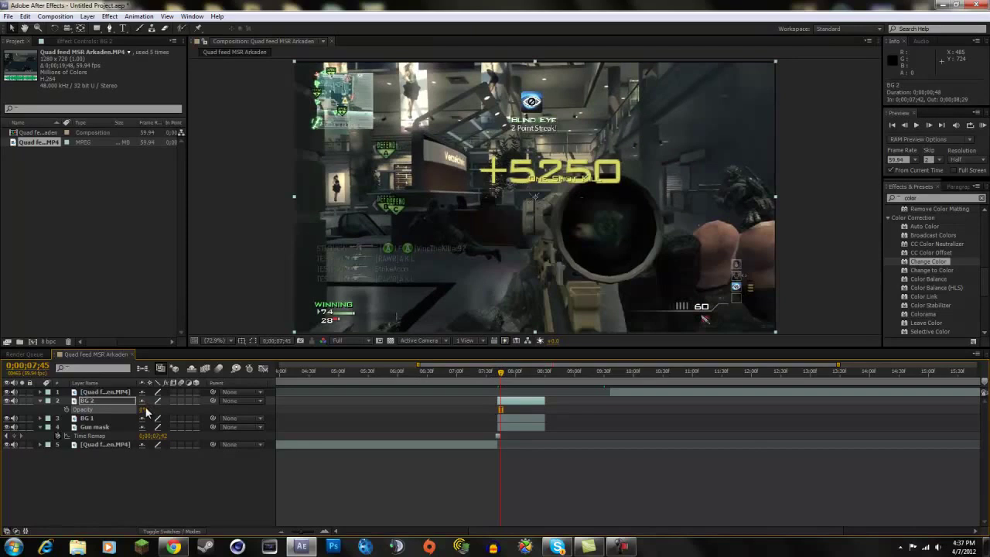
left_click_drag(142, 411, 219, 411)
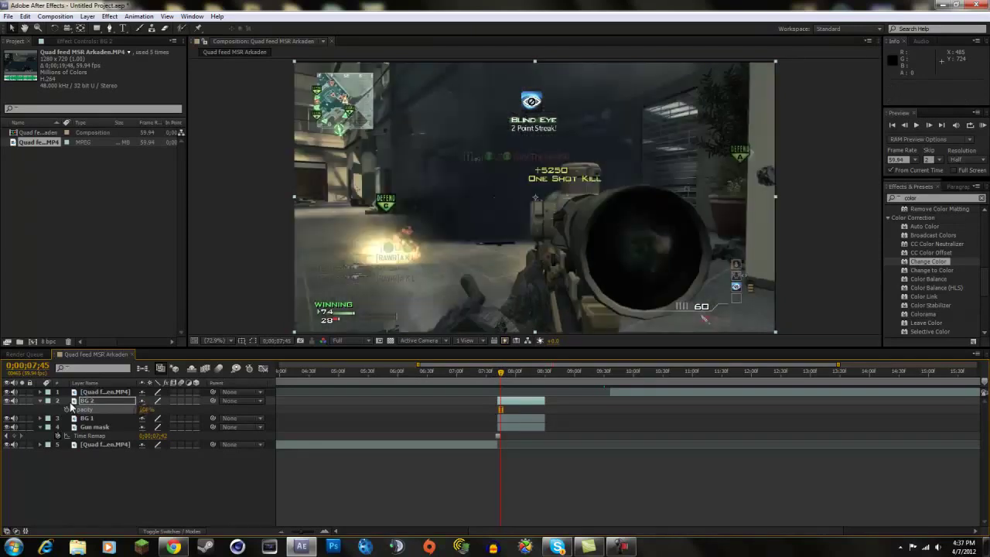
Hide the BG 2 layer and return the current time to 0;00;07;42.
left_click(7, 399)
left_click_drag(502, 375, 499, 381)
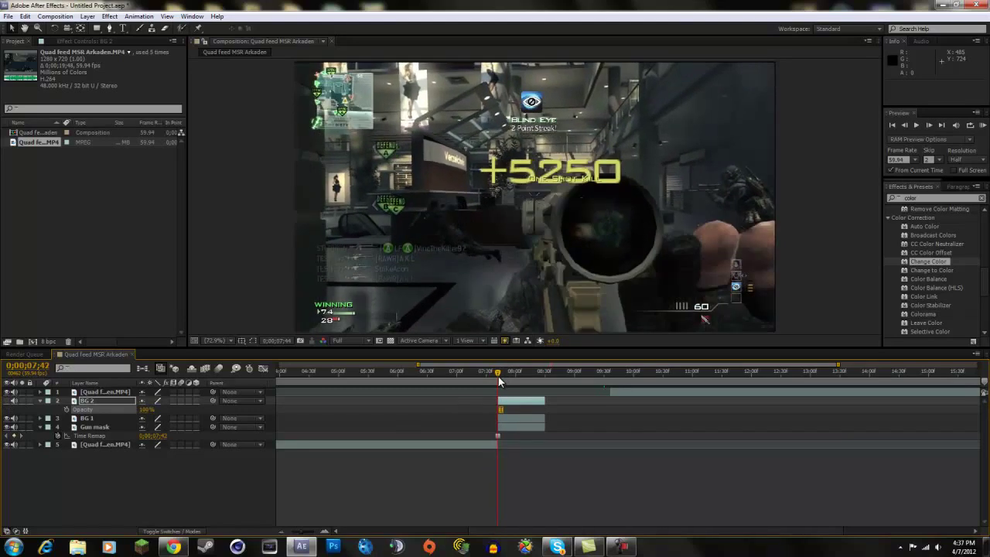
Start a Pen tool mask on the Gun mask layer, tracing from just below the frame up the outer edge of the camouflaged sleeve.
left_click(508, 429)
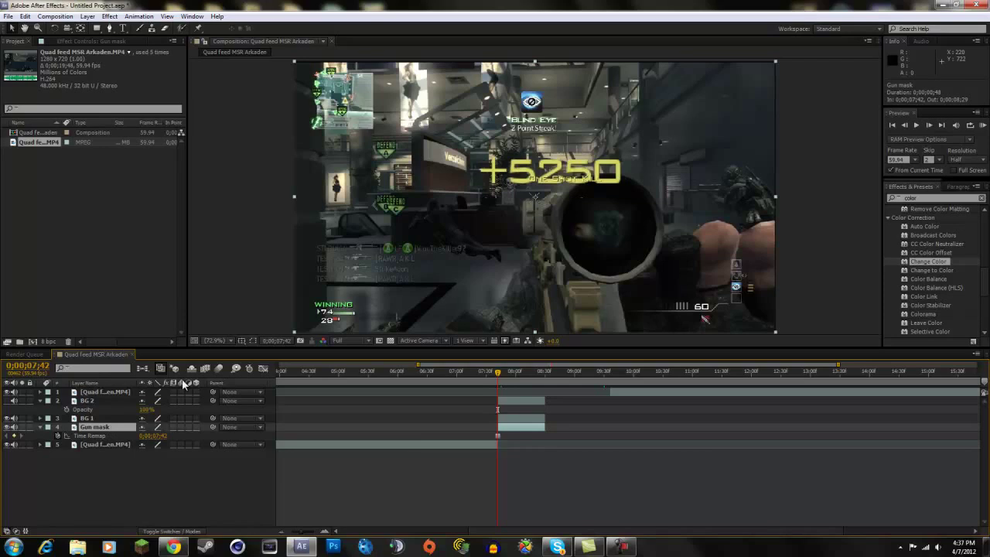
left_click(110, 29)
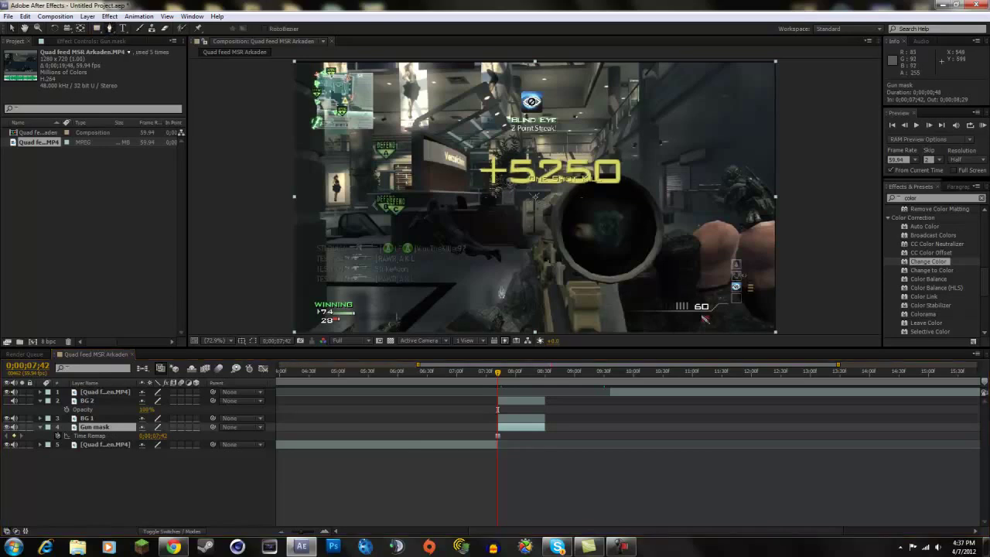
scroll(502, 294, "down", 1)
scroll(504, 290, "up", 1)
key("comma")
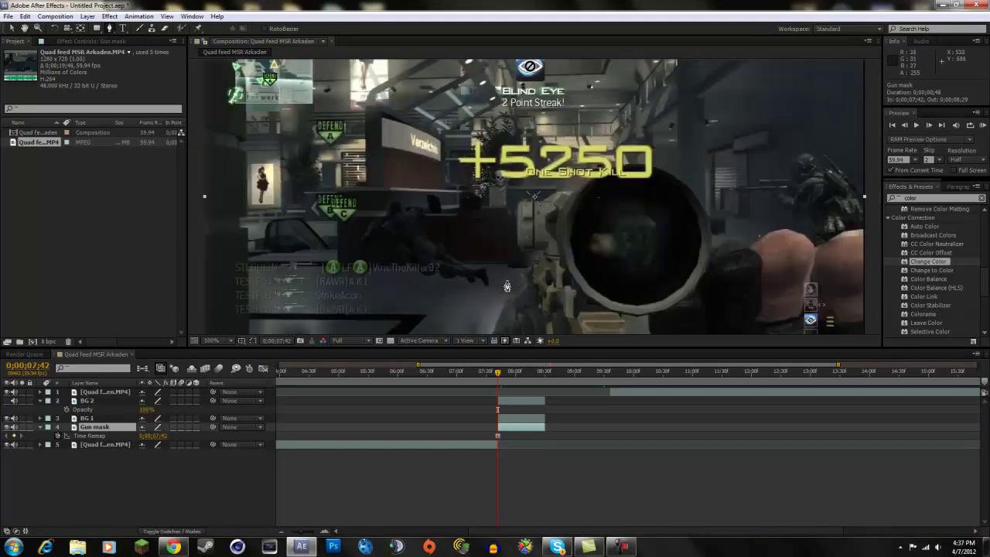
left_click_drag(504, 288, 457, 299)
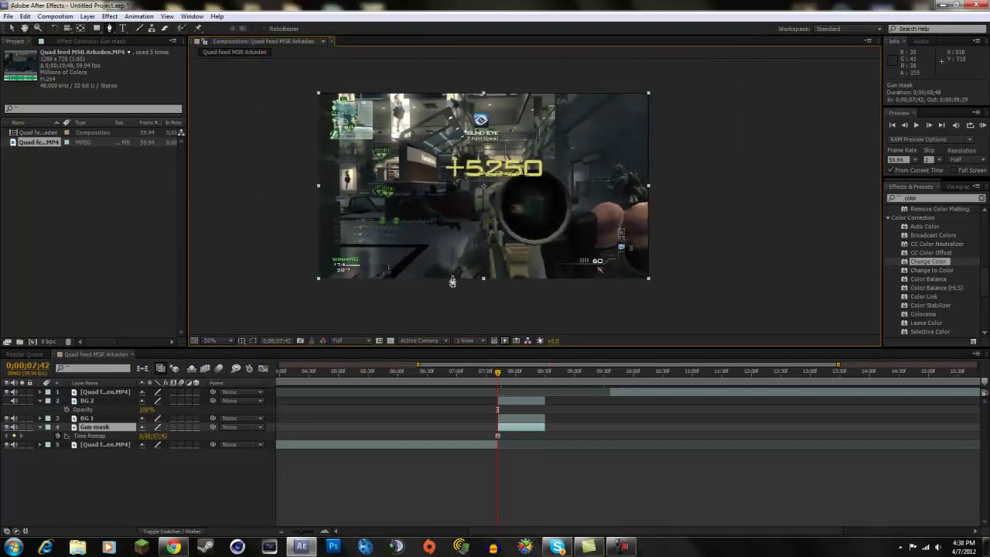
scroll(435, 276, "up", 4)
scroll(435, 275, "down", 2)
scroll(443, 263, "up", 2)
scroll(443, 262, "down", 3)
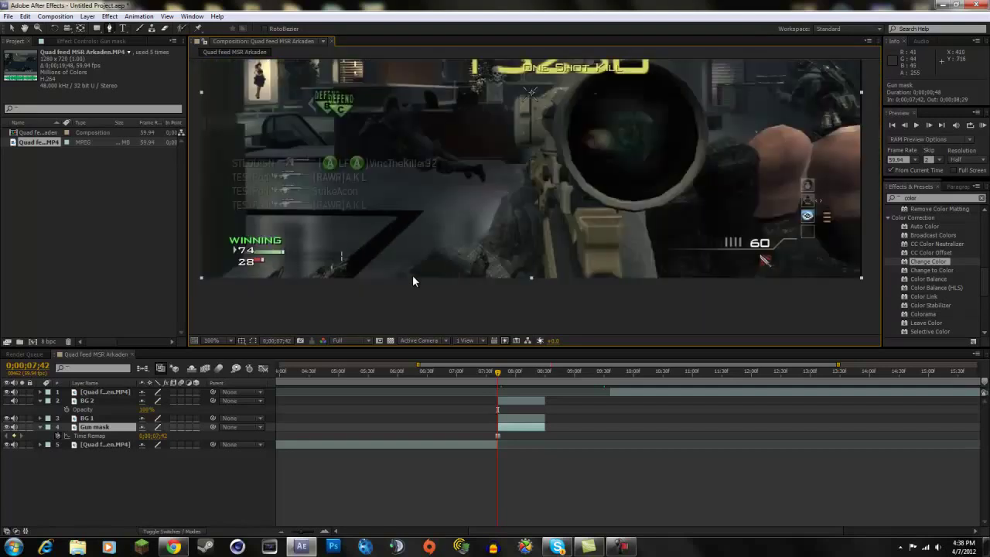
scroll(371, 279, "up", 3)
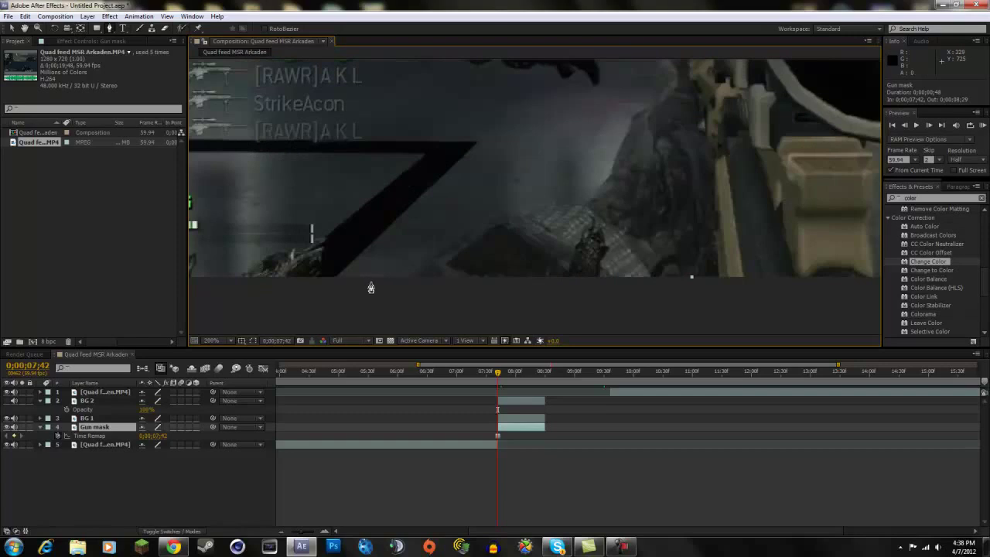
left_click(388, 282)
left_click(427, 261)
left_click(452, 246)
left_click(469, 230)
left_click(490, 226)
left_click(515, 215)
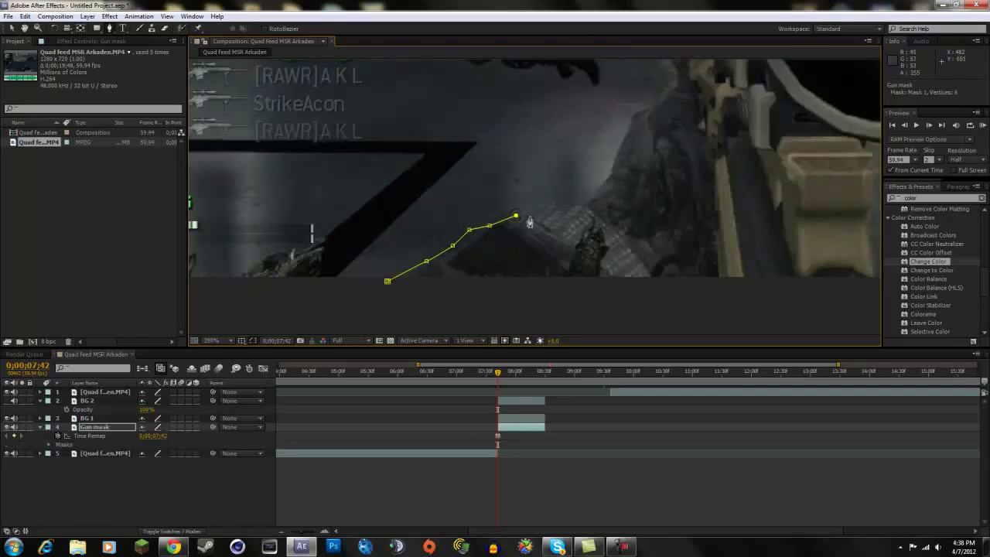
Continue the gun mask outline along the sleeve and up toward the side of the rifle.
left_click(551, 202)
left_click(579, 207)
left_click(609, 176)
left_click(632, 114)
left_click(654, 104)
scroll(657, 105, "down", 1)
left_click_drag(658, 110, 610, 174)
scroll(597, 201, "up", 2)
left_click(583, 186)
left_click(598, 161)
left_click(609, 147)
left_click(638, 148)
left_click(642, 131)
left_click(647, 106)
left_click(663, 98)
Extend the gun mask outline up the rifle's side and under the turret knob beside the scope.
scroll(677, 101, "down", 1)
left_click_drag(677, 101, 666, 186)
scroll(666, 181, "up", 2)
left_click(657, 228)
left_click(662, 200)
left_click(678, 177)
left_click(689, 164)
left_click(683, 157)
left_click(633, 157)
left_click(559, 168)
left_click(502, 145)
left_click(490, 126)
scroll(495, 130, "down", 2)
left_click_drag(502, 137, 469, 295)
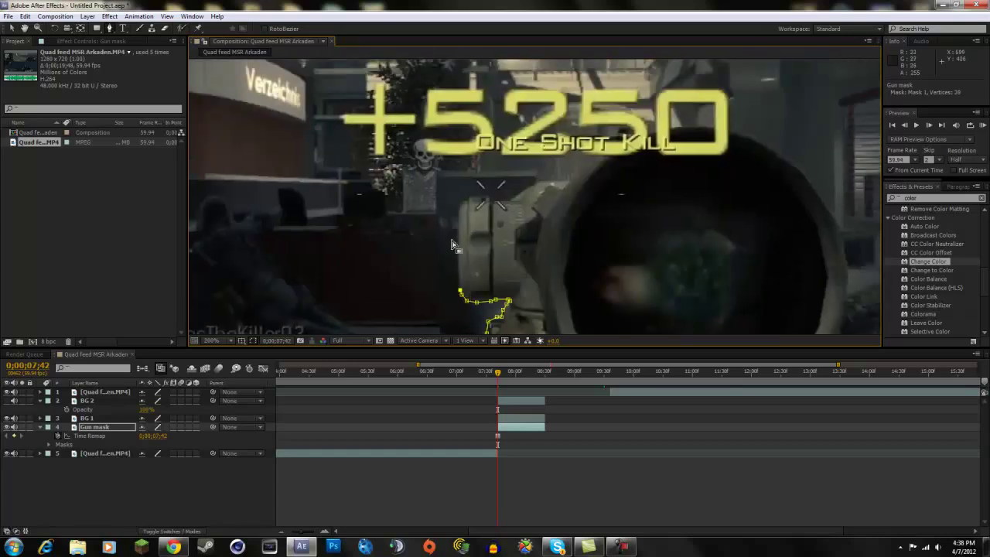
Trace the gun mask around the outside and top of the turret knob up to the scope's round rim.
scroll(457, 242, "up", 1)
left_click(468, 179)
left_click(479, 171)
left_click(490, 163)
left_click(507, 163)
left_click(524, 162)
left_click(538, 165)
left_click(570, 162)
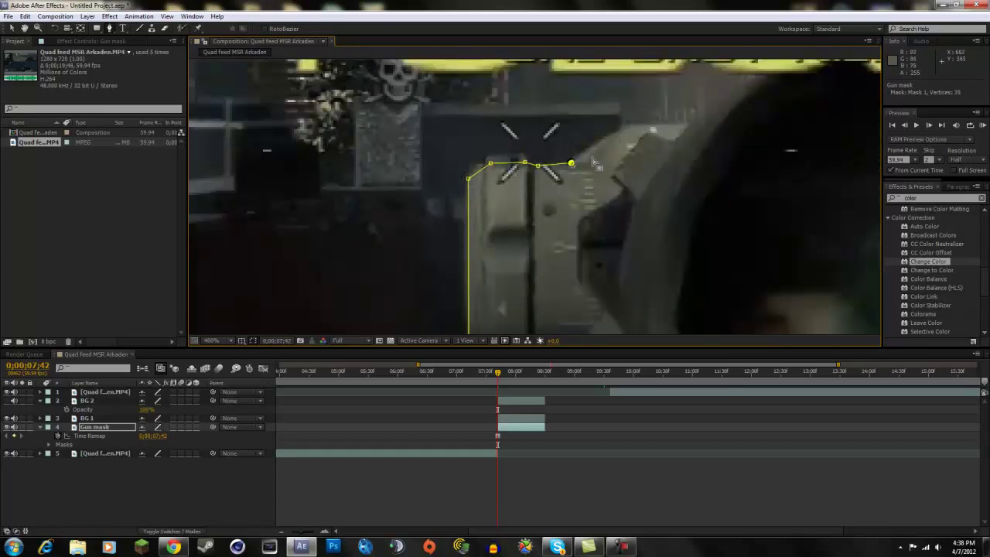
scroll(603, 155, "down", 1)
scroll(604, 147, "up", 3)
left_click(635, 116)
scroll(634, 116, "down", 1)
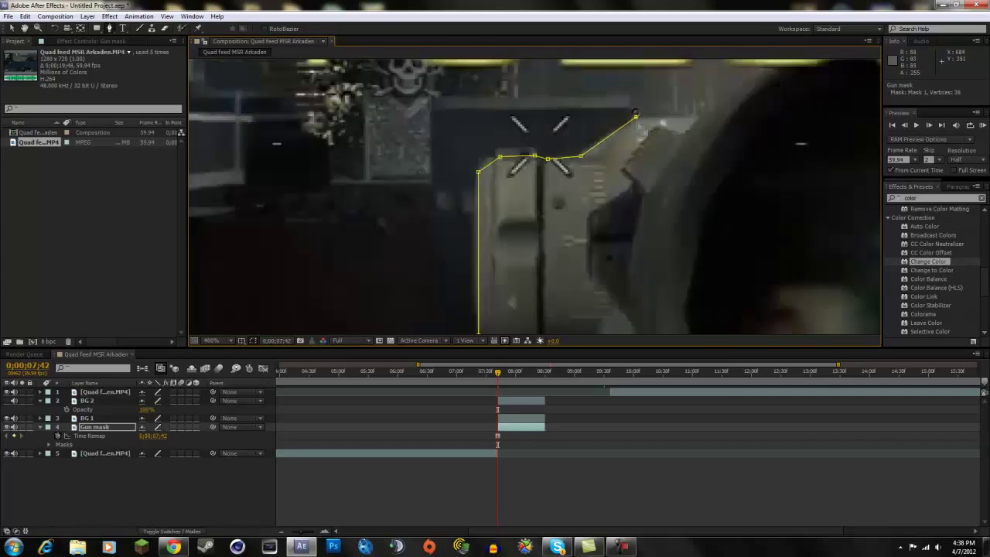
left_click(705, 122)
scroll(708, 125, "down", 1)
scroll(710, 129, "up", 2)
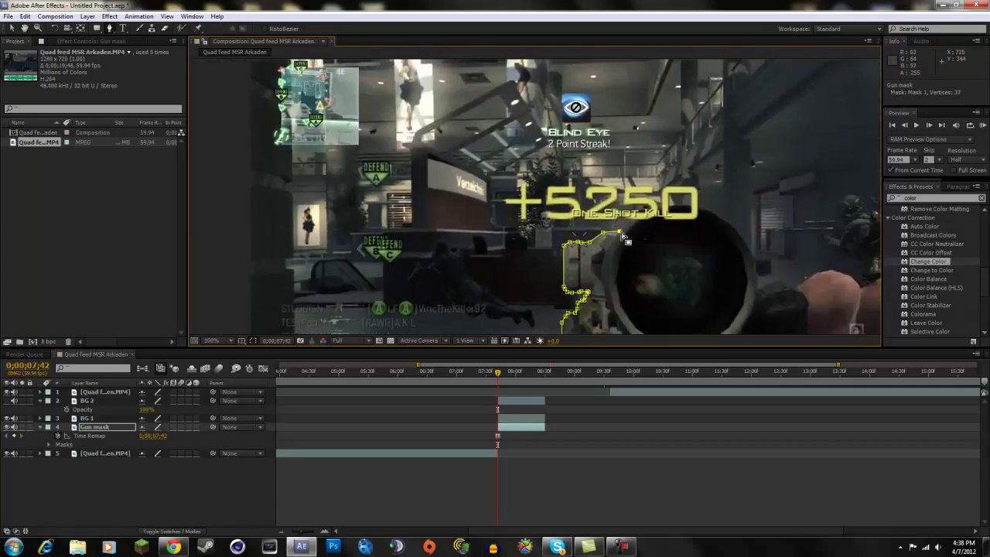
Curve the gun mask path over the top of the scope's rim and down its far side to the glove.
scroll(783, 167, "down", 2)
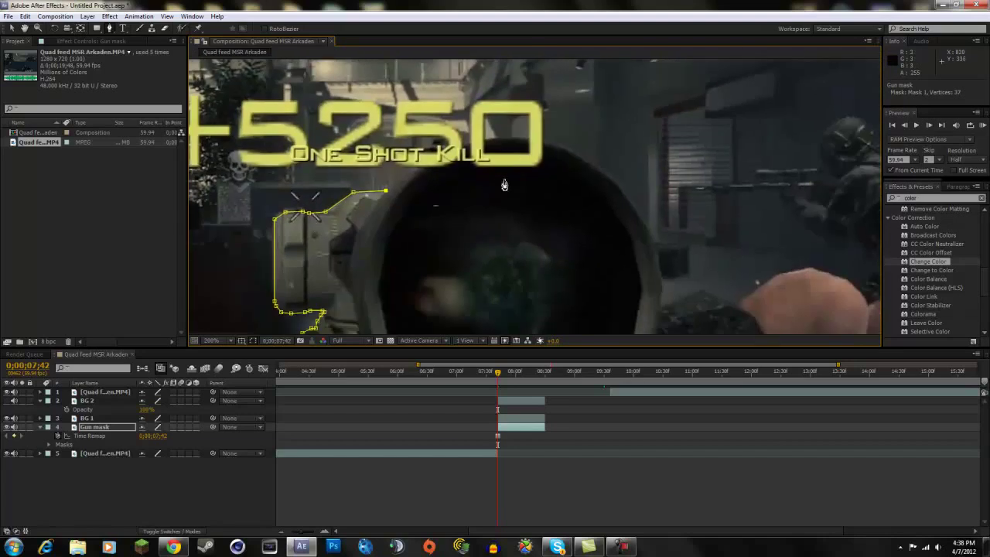
mouse_move(521, 142)
left_mouse_down()
mouse_move(600, 158)
mouse_move(529, 141)
left_mouse_up()
scroll(631, 187, "down", 1)
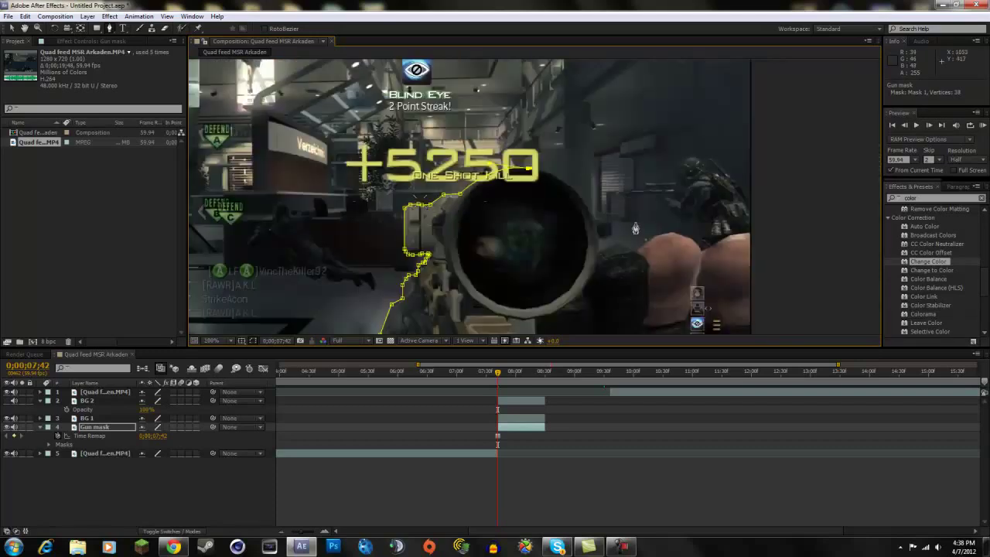
left_click_drag(650, 305, 624, 261)
scroll(594, 218, "up", 1)
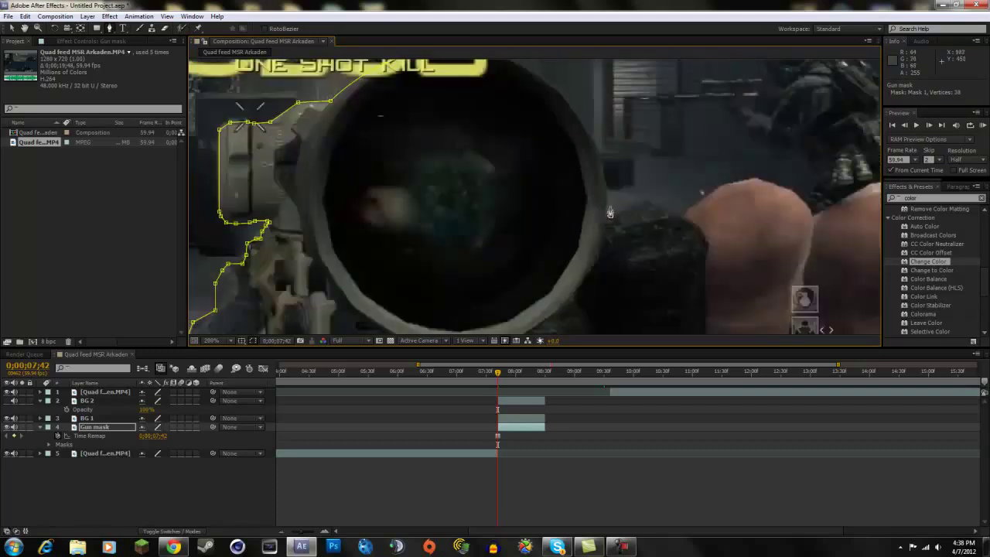
left_click_drag(607, 216, 620, 323)
scroll(620, 324, "down", 2)
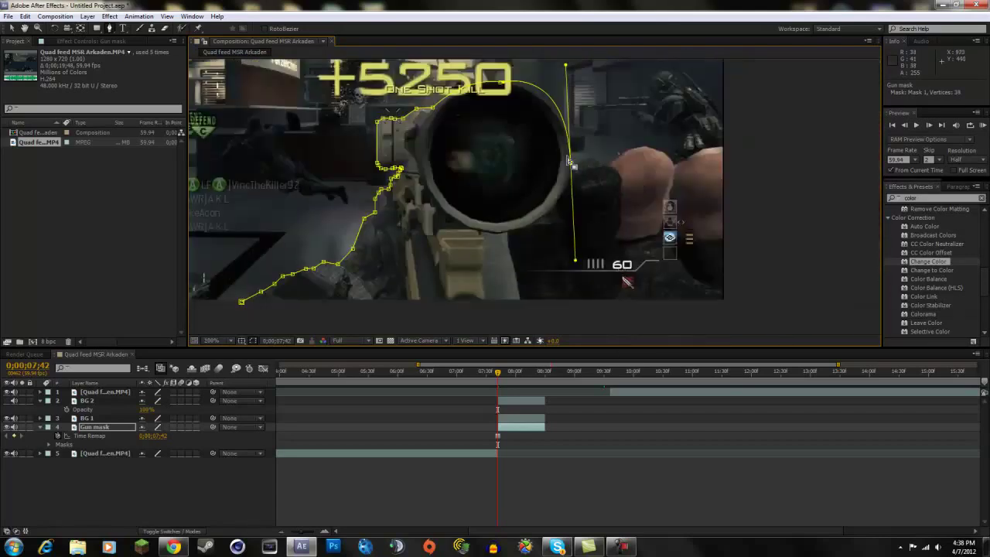
Trace the gun mask along the upper edge of the glove and the bare hand toward the frame's right edge.
mouse_move(571, 167)
left_mouse_down()
mouse_move(580, 248)
mouse_move(584, 165)
left_mouse_up()
left_click(582, 159)
left_click(595, 157)
left_click(606, 161)
left_click(621, 156)
left_click(634, 147)
left_click(657, 148)
left_click(669, 160)
left_click(678, 165)
left_click_drag(681, 173, 519, 230)
left_click(549, 206)
left_click(573, 203)
key("comma")
key("comma")
key("comma")
key("comma")
Close the gun mask path outside the frame's right and bottom edges, and set the viewer magnification to Fit up to 100%.
left_click_drag(580, 261, 585, 258)
scroll(586, 262, "up", 1)
scroll(413, 147, "up", 1)
left_click_drag(413, 147, 572, 241)
left_click_drag(635, 219, 612, 188)
left_click(822, 216)
left_click(736, 270)
left_click(480, 270)
left_click(305, 264)
left_click(268, 241)
scroll(331, 264, "down", 1)
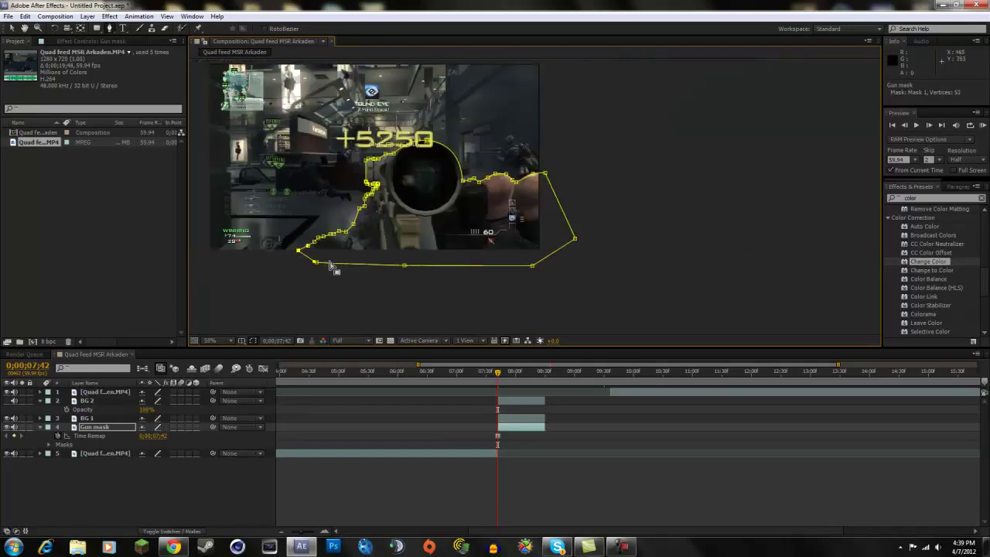
left_click_drag(307, 229, 418, 239)
scroll(418, 239, "up", 1)
scroll(418, 239, "down", 1)
scroll(468, 229, "up", 2)
left_click(210, 340)
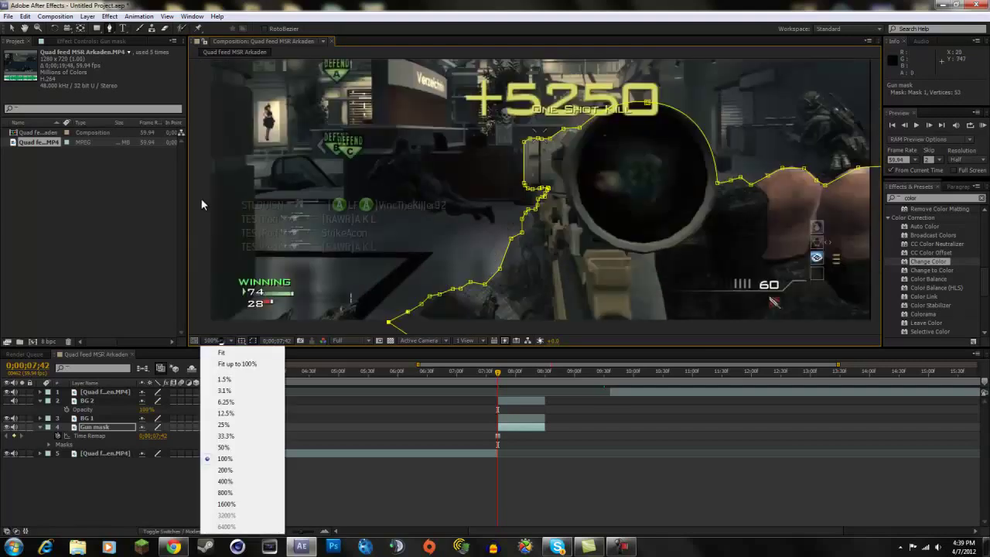
left_click(239, 365)
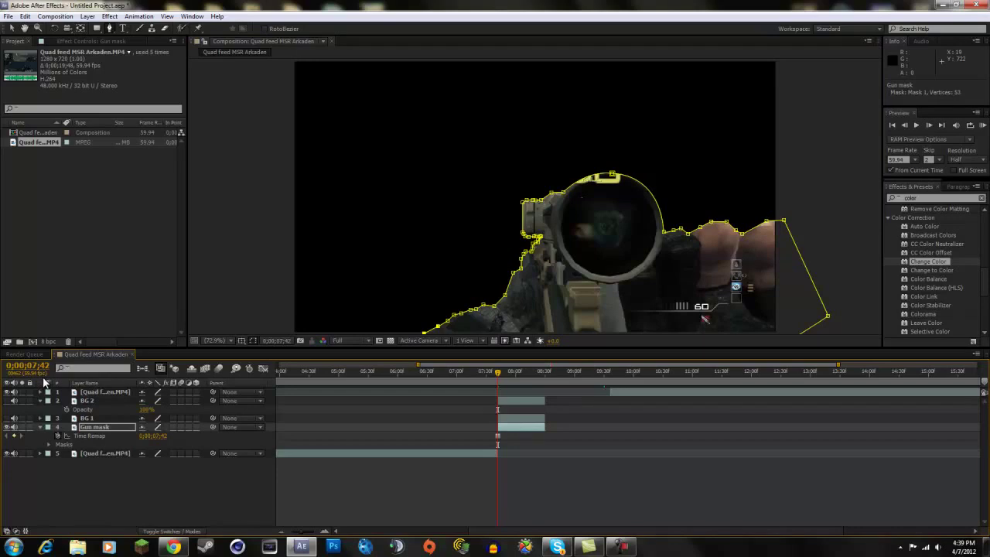
Show the BG 1 layer again and select it at 0;00;07;42.
mouse_move(92, 428)
left_mouse_down()
mouse_move(99, 420)
mouse_move(97, 431)
left_mouse_up()
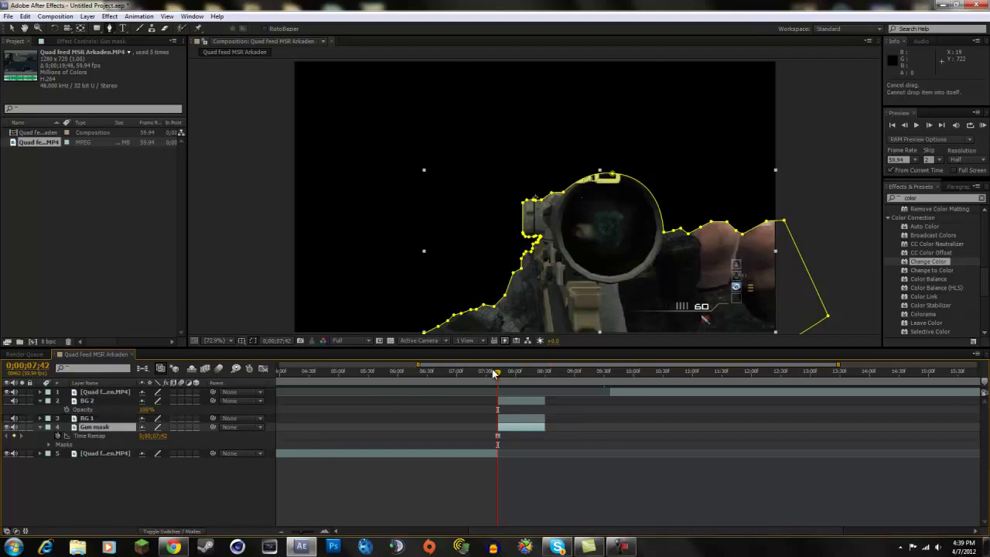
left_click(7, 417)
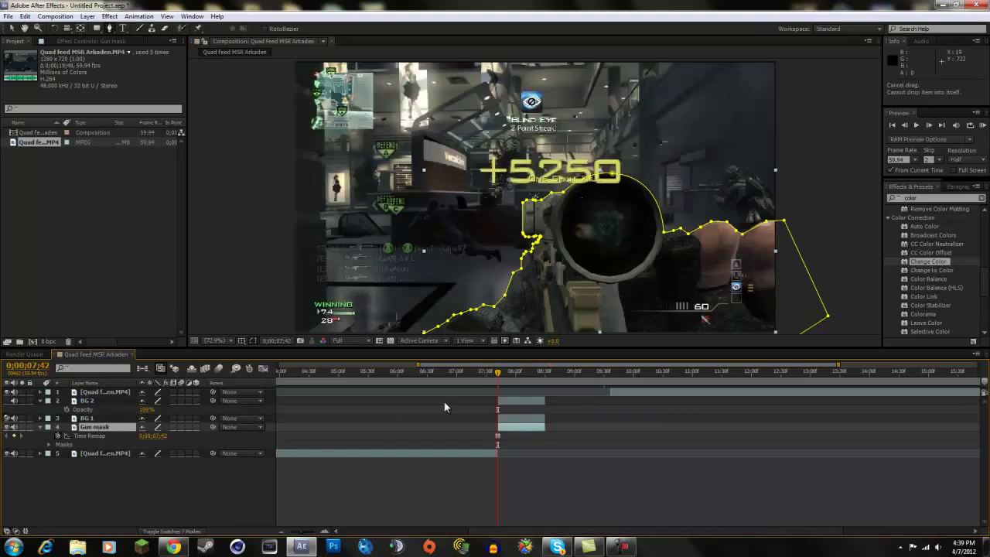
left_click_drag(498, 376, 500, 374)
left_click(502, 418)
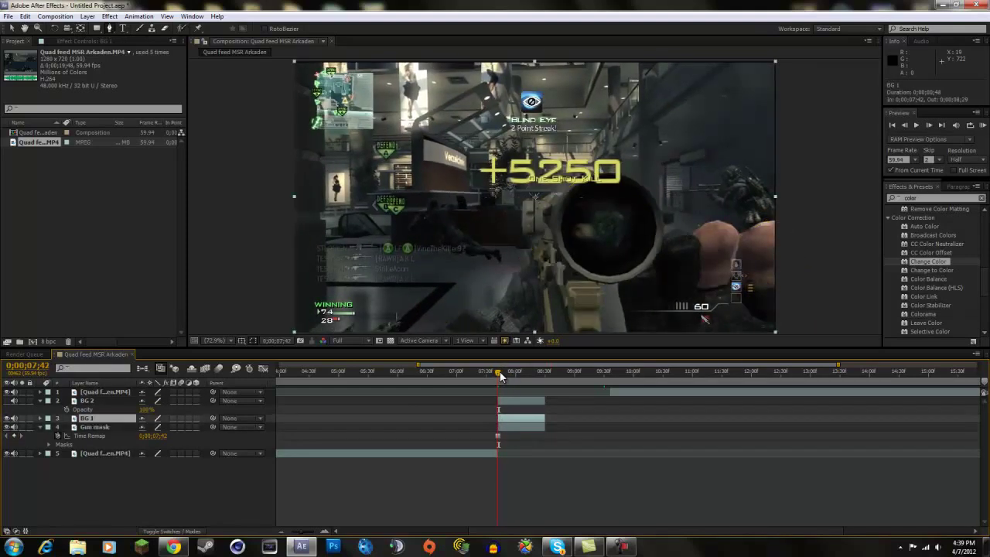